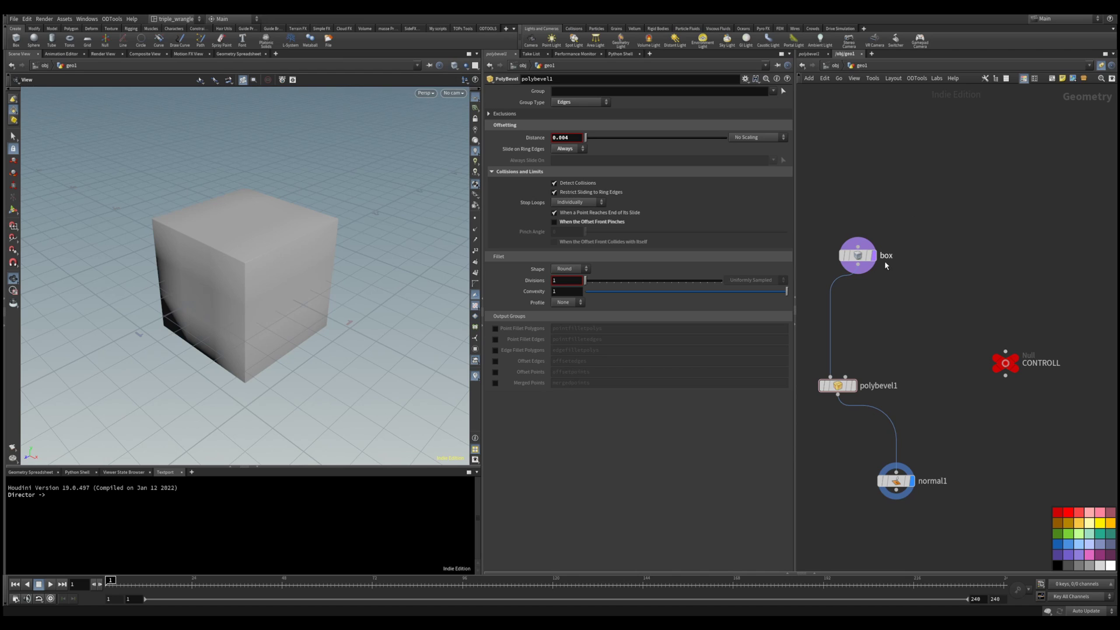
# - Set the CONTROLL null as the active parm environment variable with the MASSE parm node utils
pyautogui.click(1011, 373)
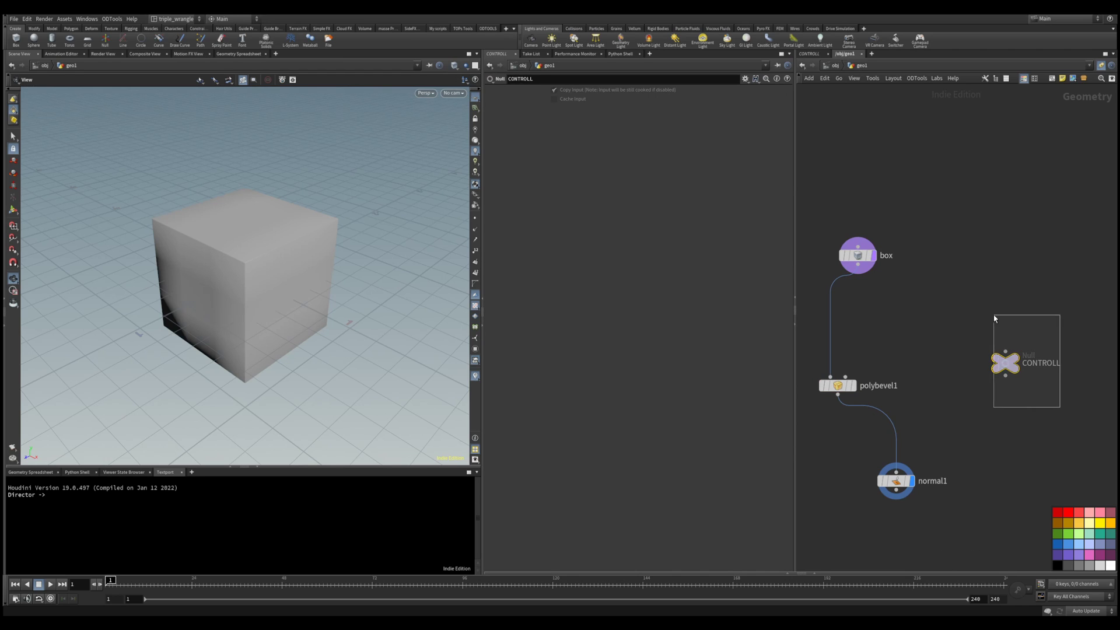
pyautogui.rightClick(1008, 371)
pyautogui.moveTo(989, 272)
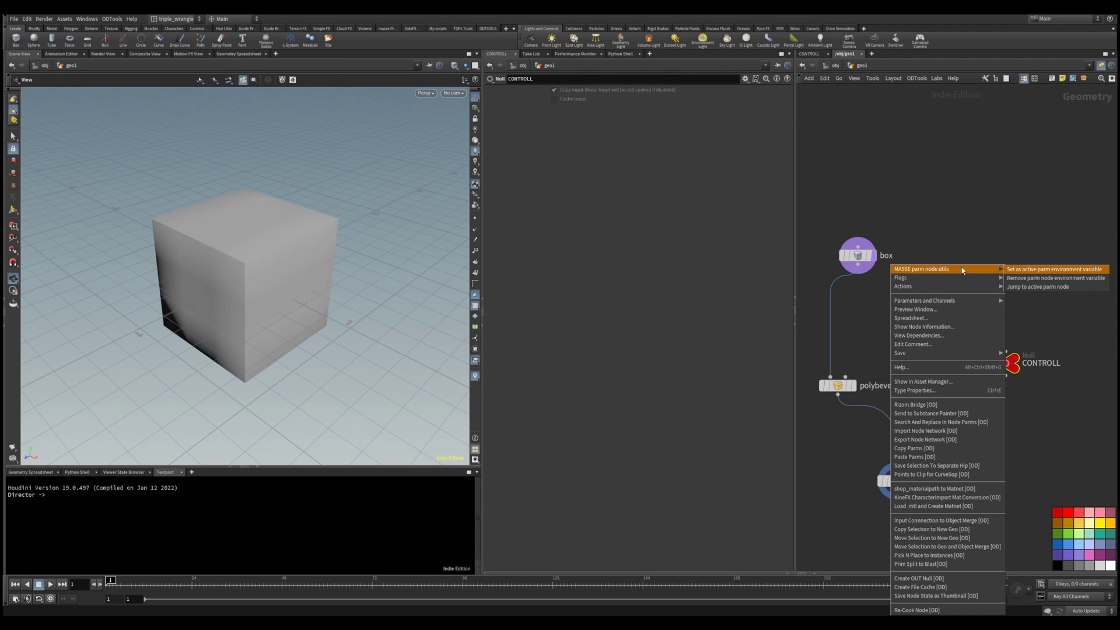
pyautogui.click(1038, 270)
pyautogui.moveTo(984, 377); pyautogui.dragTo(986, 378)
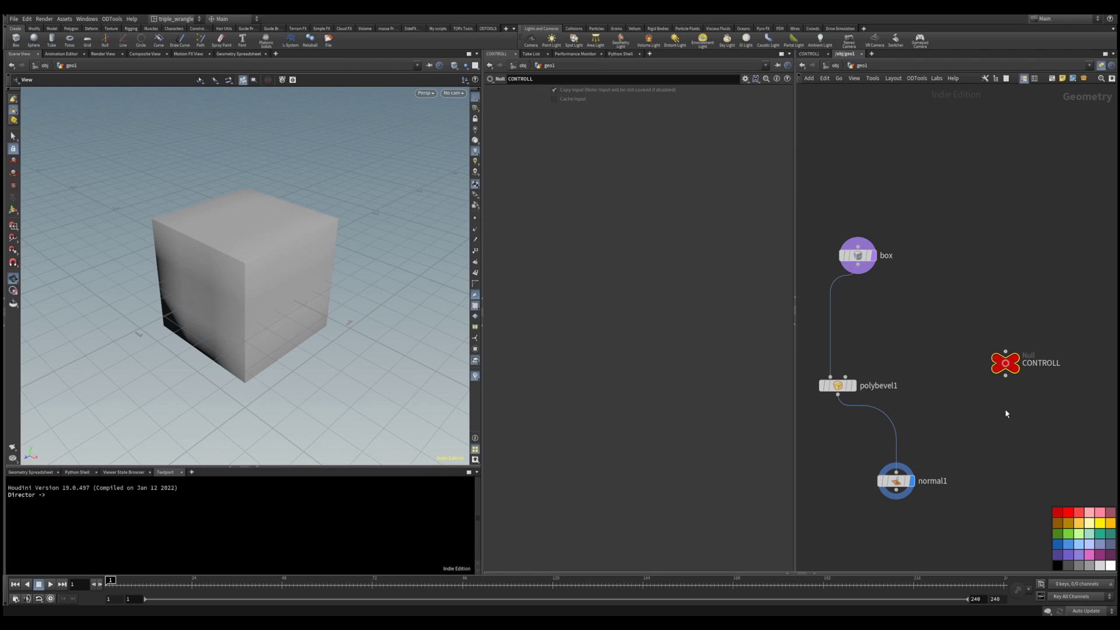
# - Assign the box node's Size and Center to spare parameters on CONTROLL with MASSE Parm Utils
pyautogui.click(855, 242)
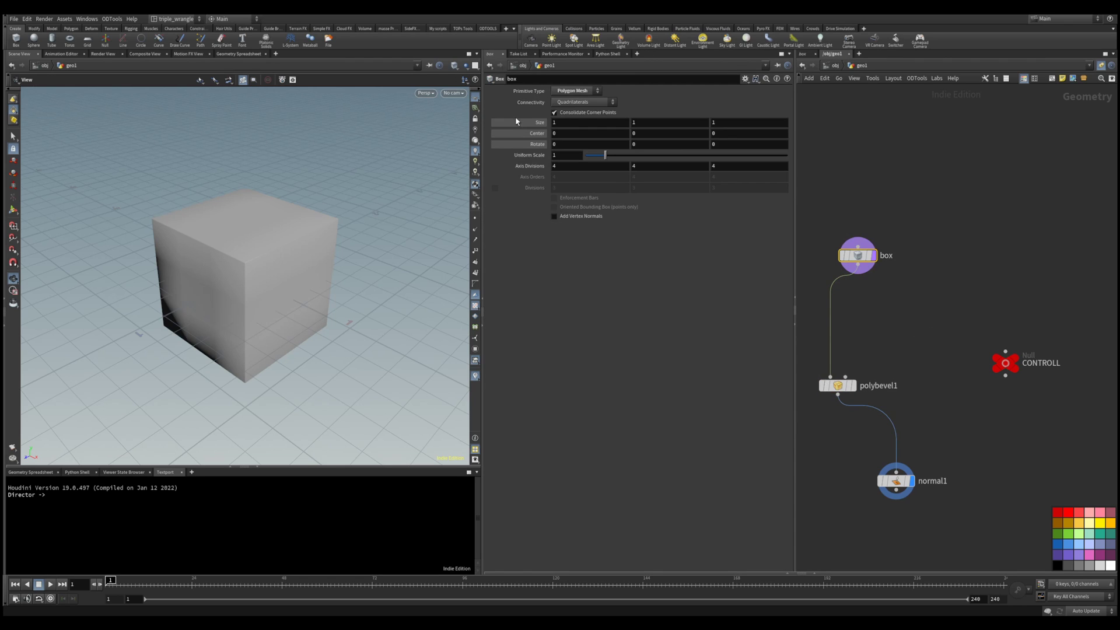
pyautogui.rightClick(535, 124)
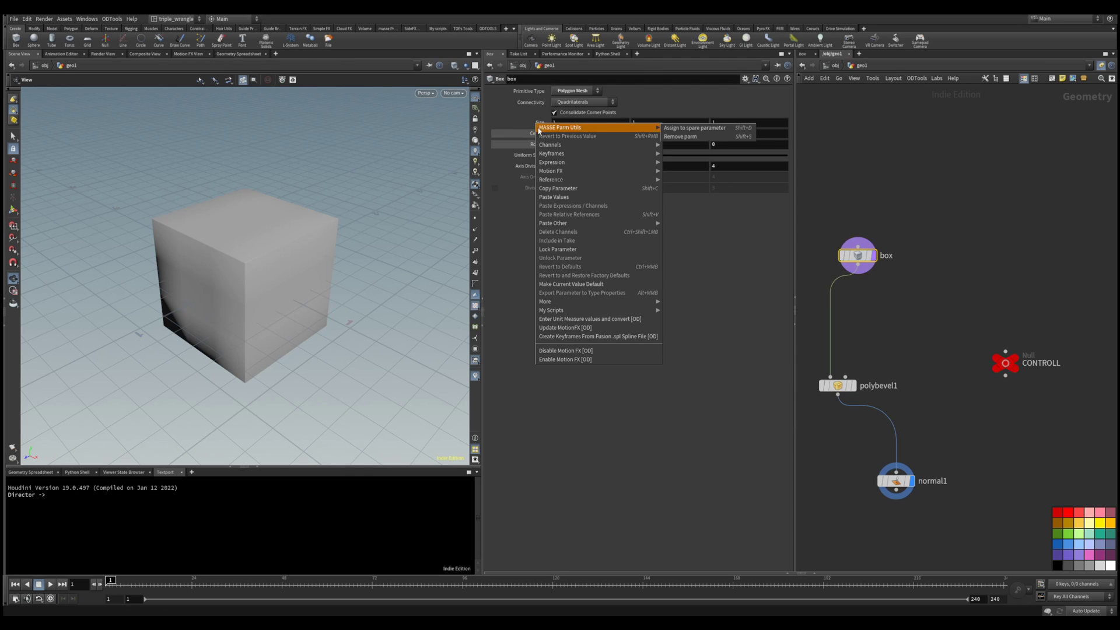
pyautogui.click(520, 127)
pyautogui.rightClick(522, 126)
pyautogui.rightClick(523, 124)
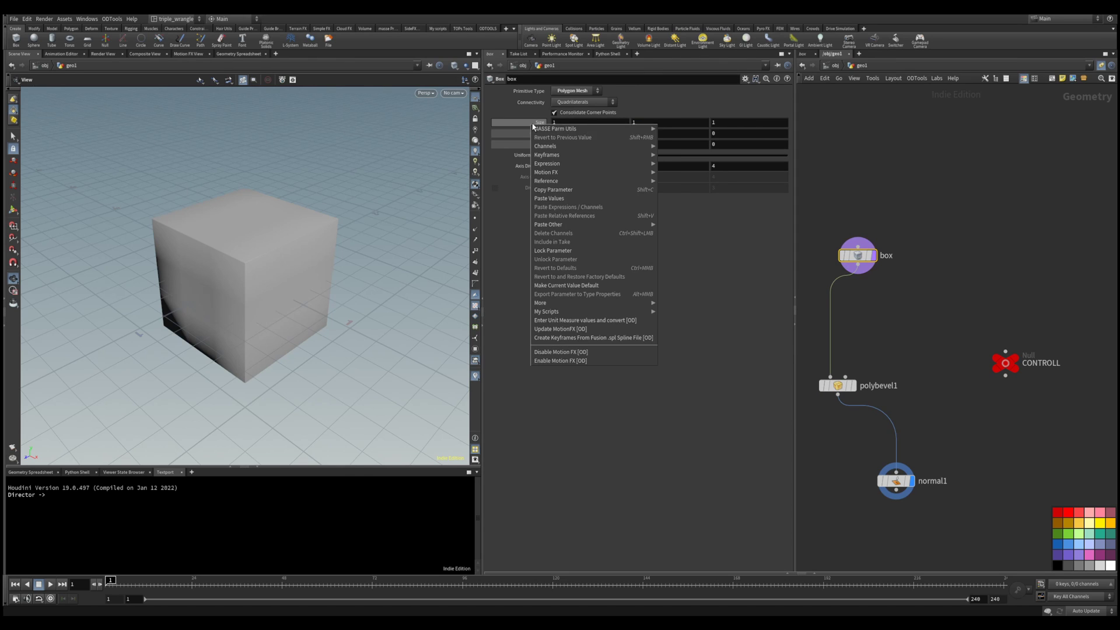
pyautogui.moveTo(555, 133)
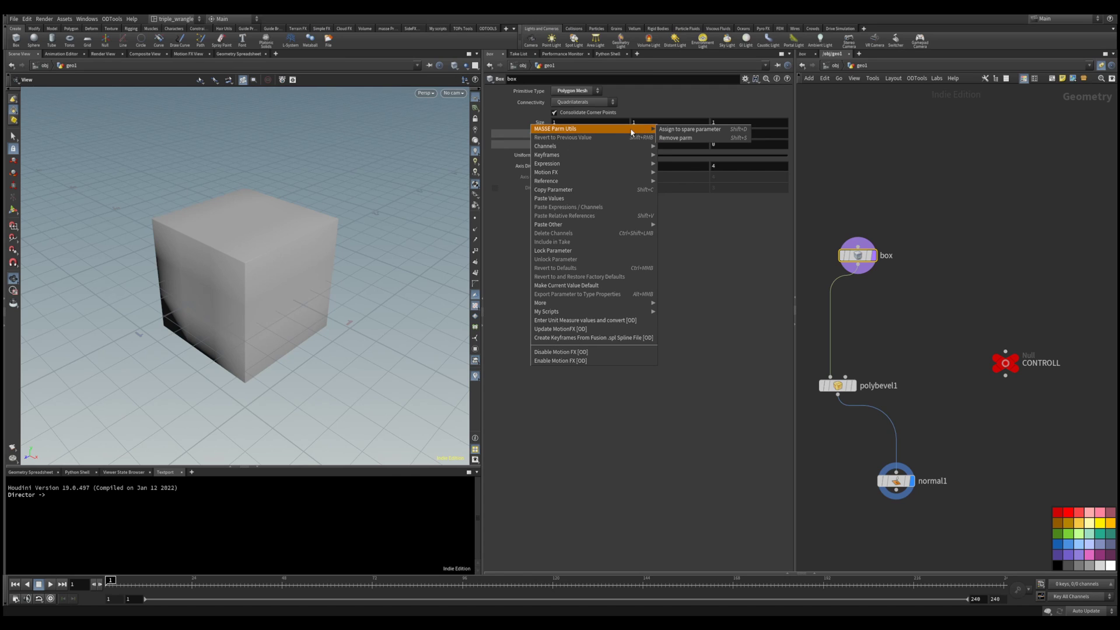
pyautogui.click(689, 129)
pyautogui.rightClick(527, 134)
pyautogui.click(692, 138)
# - Assign the box node's Rotate, Uniform Scale and Axis Divisions to spare parameters on CONTROLL
pyautogui.rightClick(528, 144)
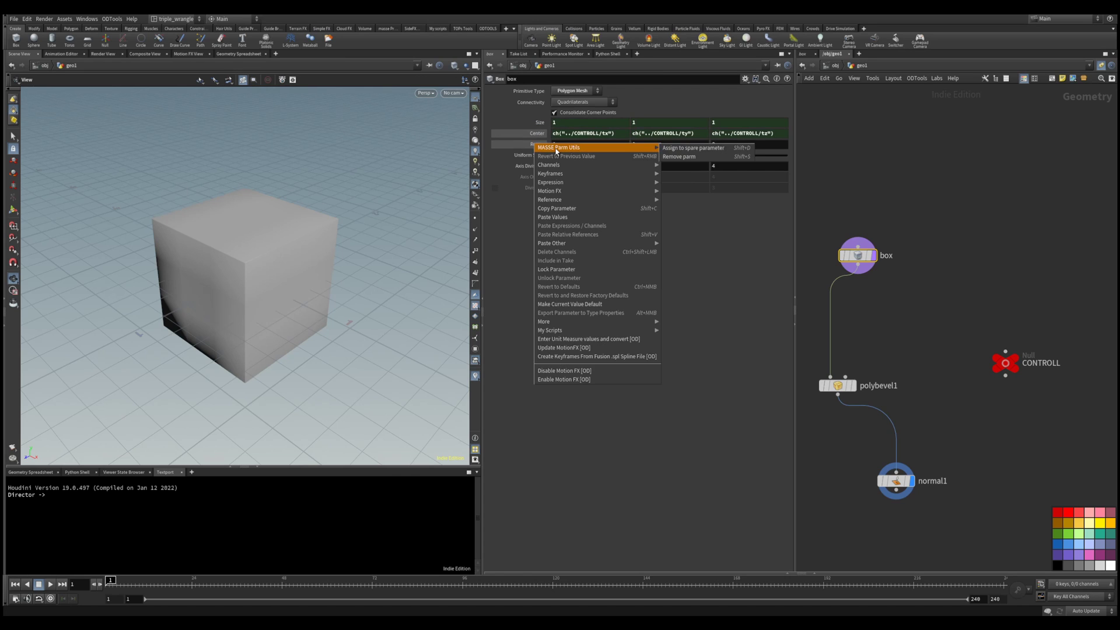
pyautogui.click(693, 148)
pyautogui.rightClick(535, 156)
pyautogui.moveTo(547, 163)
pyautogui.click(694, 163)
pyautogui.rightClick(536, 167)
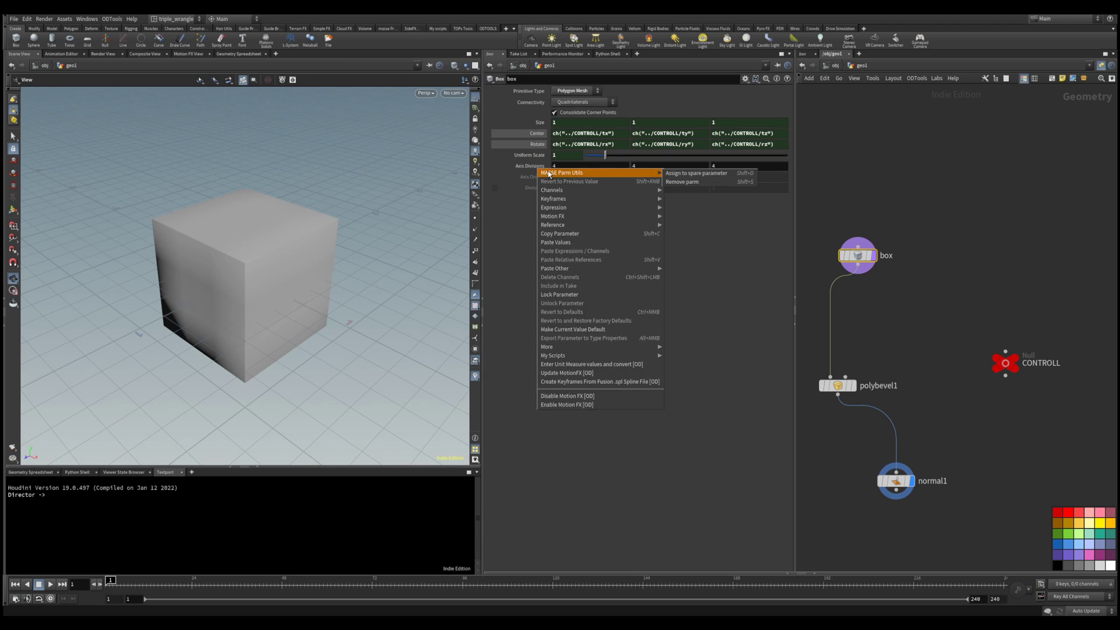
pyautogui.click(694, 173)
# - Examine the box node's channel expressions and compare them with the matching spare parameters on CONTROLL
pyautogui.click(530, 155)
pyautogui.click(531, 167)
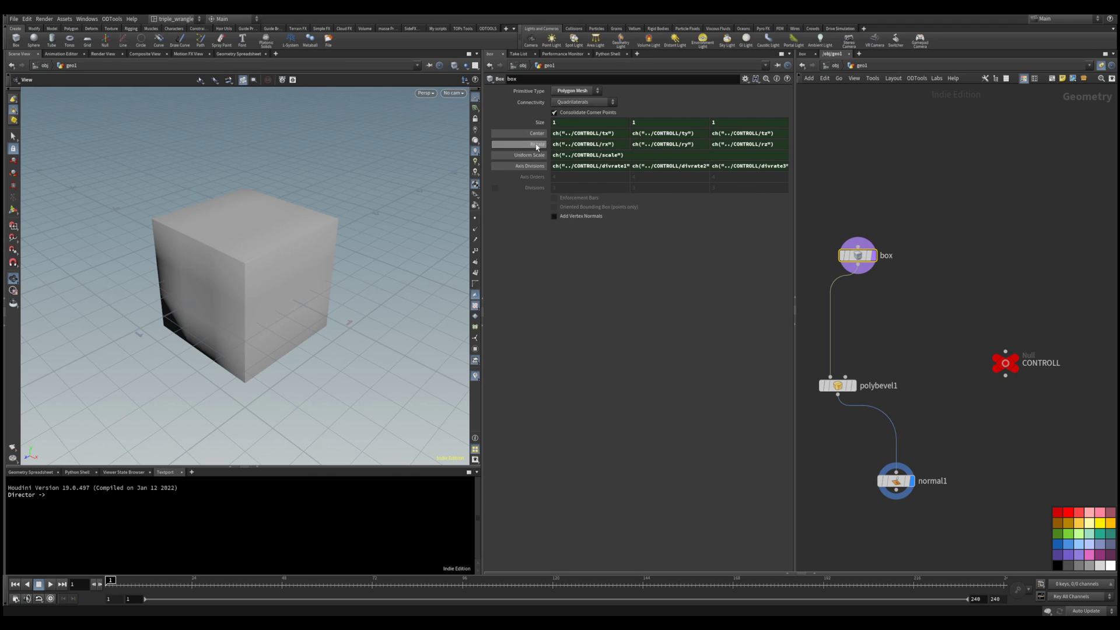
pyautogui.click(536, 124)
pyautogui.click(582, 166)
pyautogui.click(585, 154)
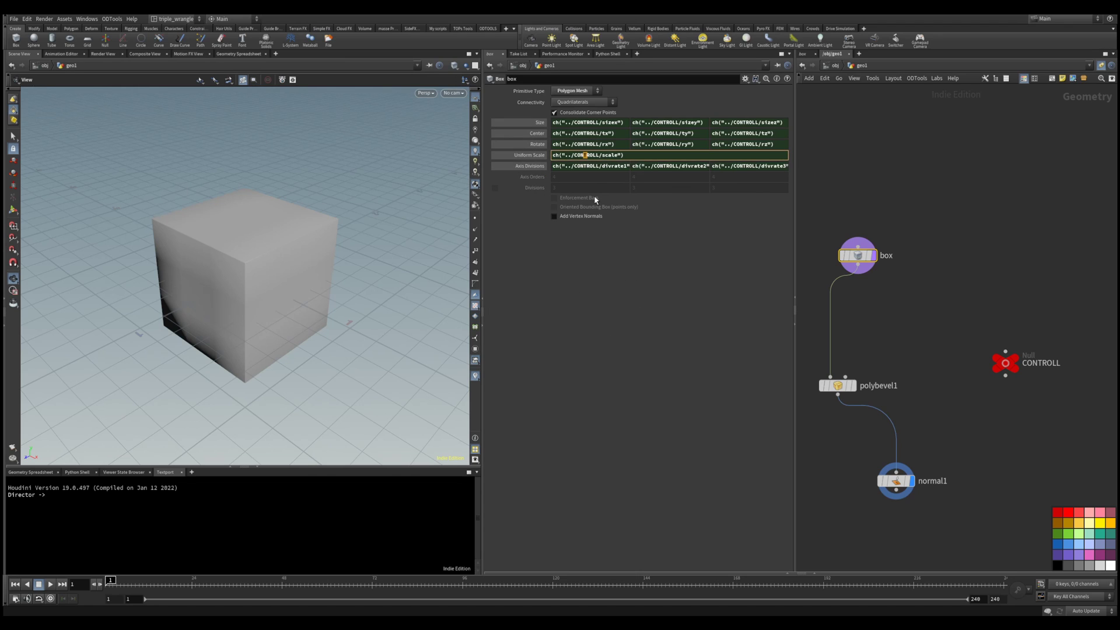
pyautogui.click(1008, 364)
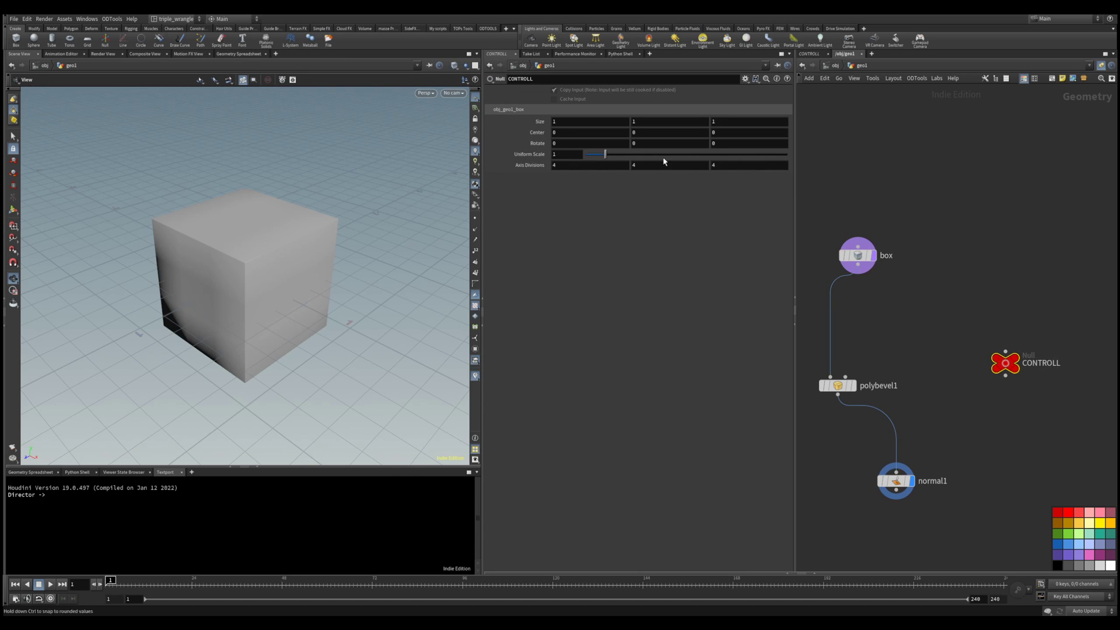
pyautogui.click(857, 255)
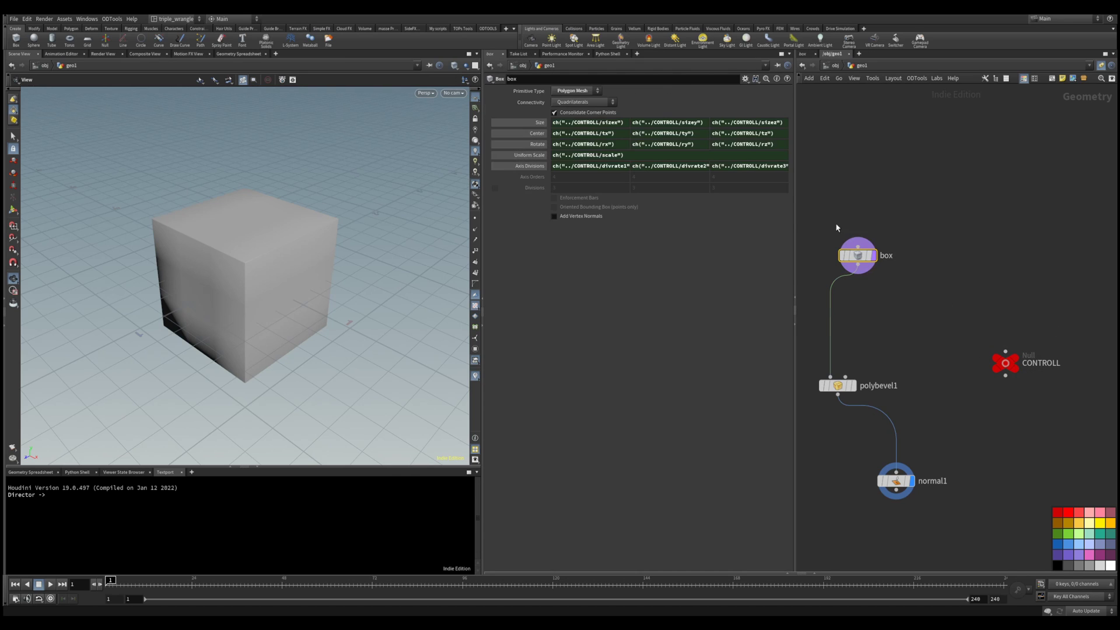
pyautogui.click(582, 144)
pyautogui.press('Return')
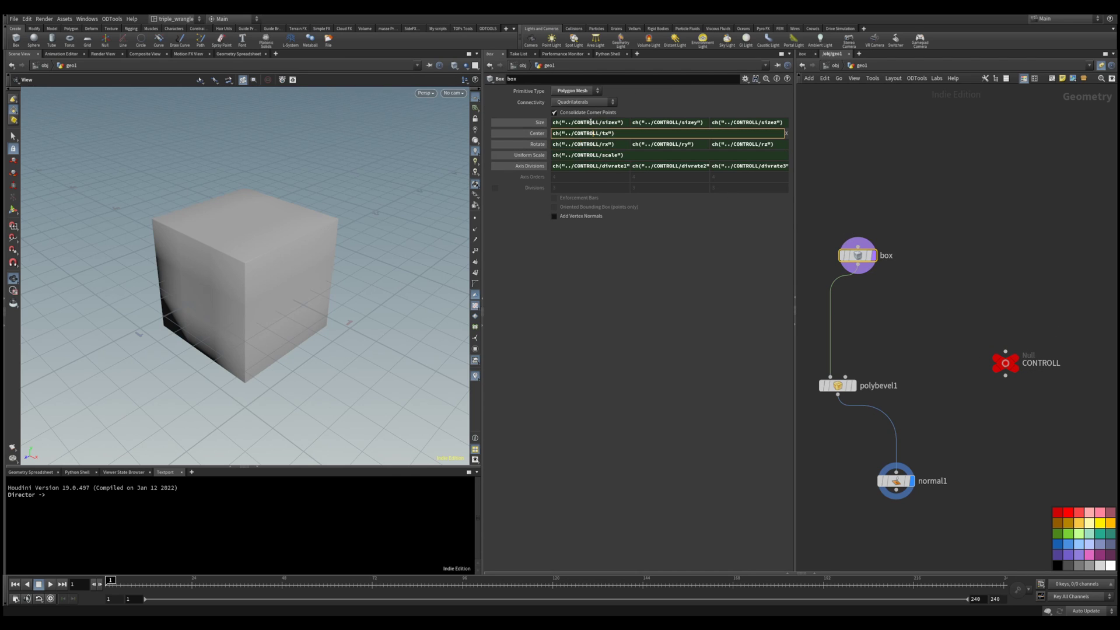
pyautogui.click(583, 122)
# - Adjust the Size, Center, Rotate and Uniform Scale values on CONTROLL to drive the linked box
pyautogui.click(1005, 363)
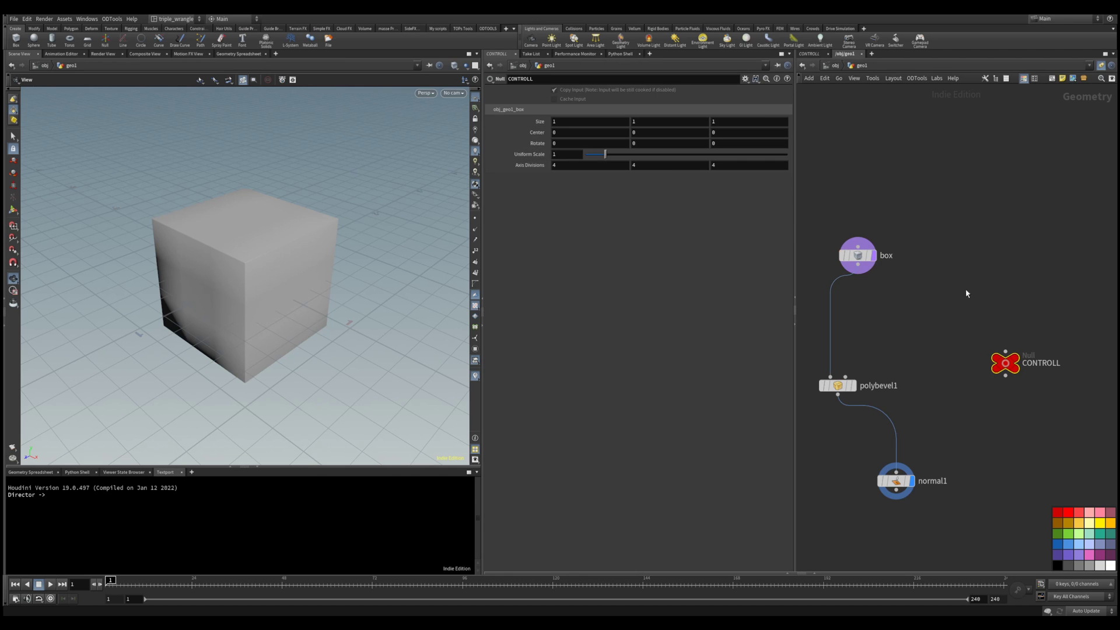
pyautogui.moveTo(590, 121); pyautogui.dragTo(668, 132, button='middle')
pyautogui.moveTo(578, 132); pyautogui.dragTo(657, 146, button='middle')
pyautogui.moveTo(579, 157); pyautogui.dragTo(569, 155, button='middle')
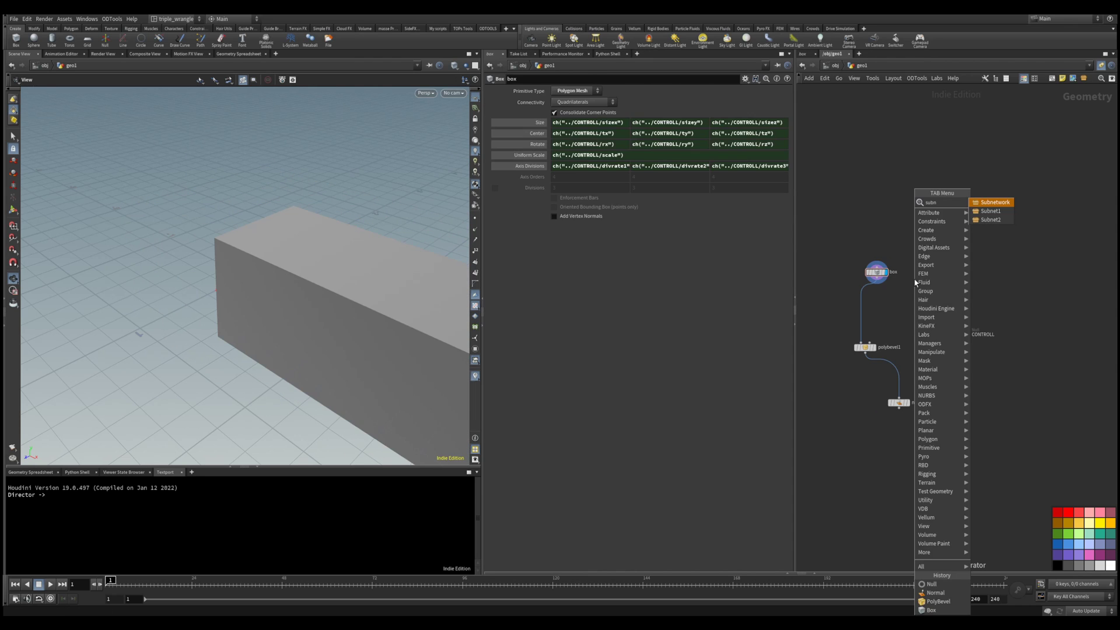
# - Add a Subnetwork node above the box in geo1 and enter its network
pyautogui.click(985, 200)
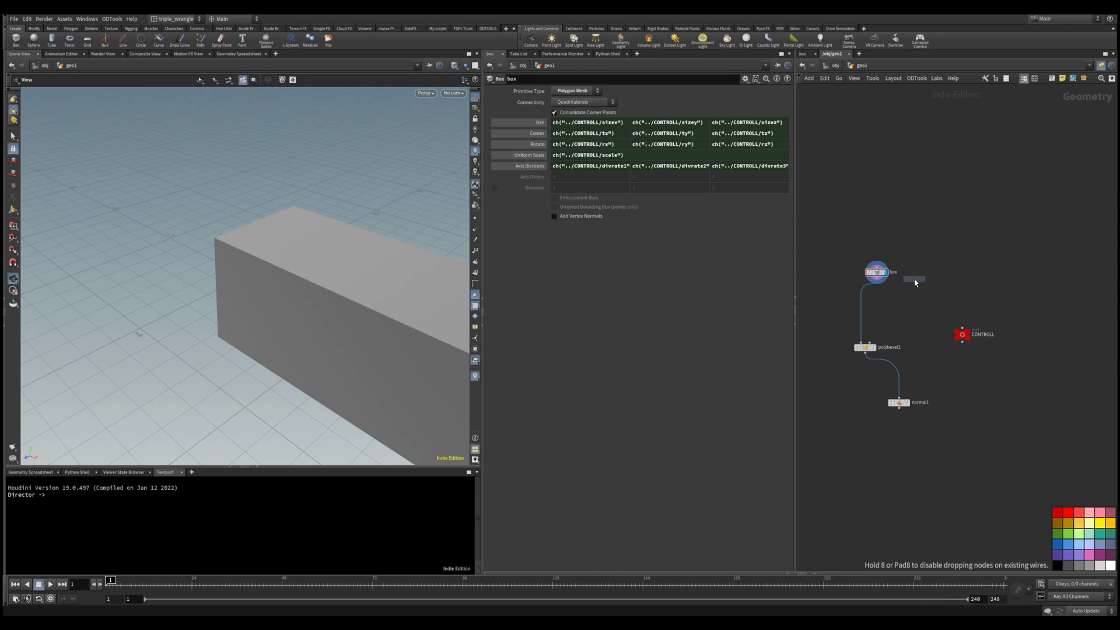
pyautogui.click(927, 207)
pyautogui.doubleClick(929, 204)
# - Add a Box node inside the subnet, above the sub-network inputs
pyautogui.press('Tab')
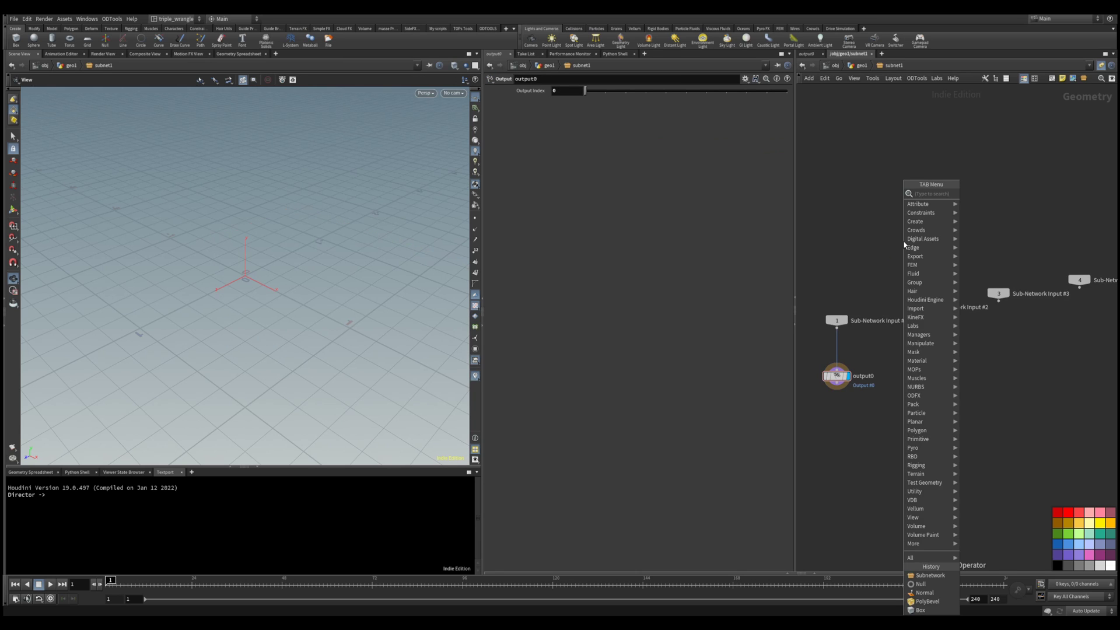
pyautogui.write('box')
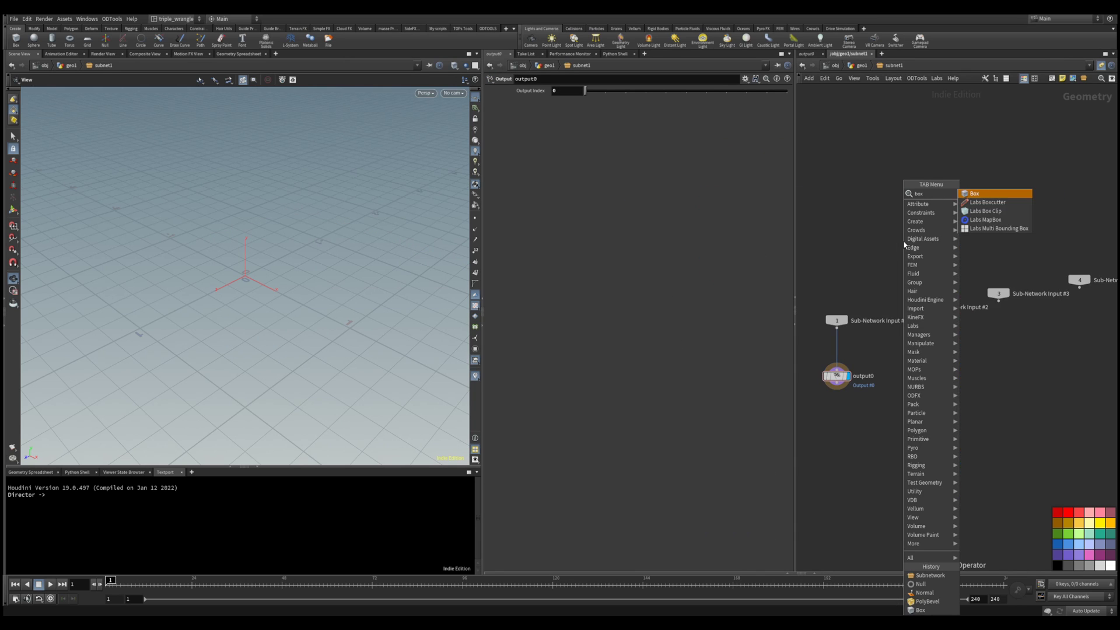
pyautogui.press('Return')
pyautogui.click(888, 223)
pyautogui.scroll(2, 888, 237)
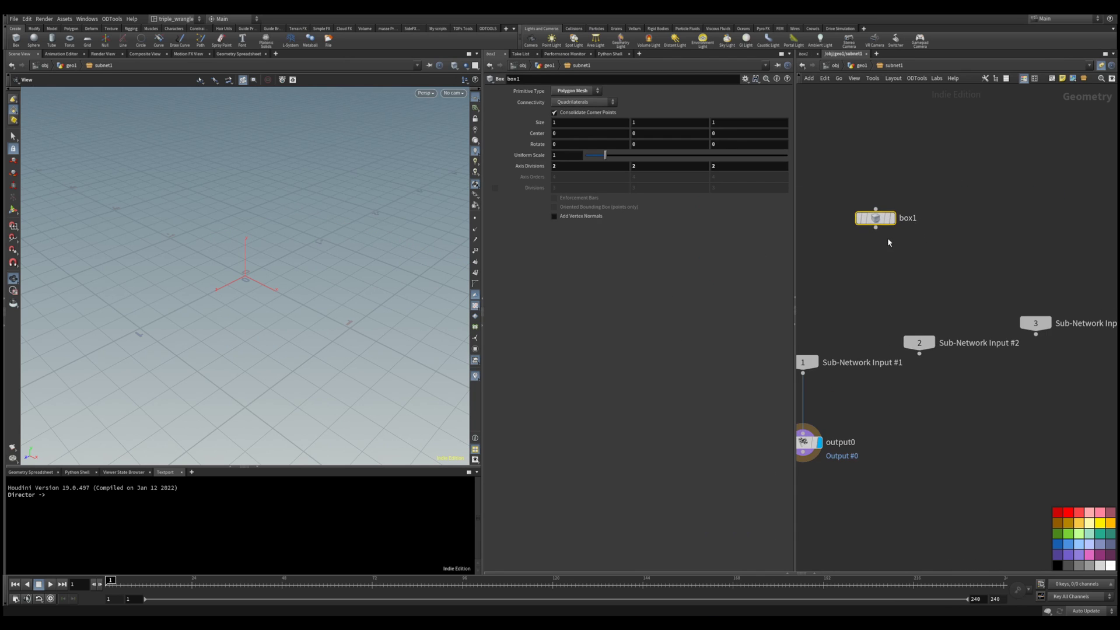
pyautogui.moveTo(869, 264); pyautogui.dragTo(868, 284)
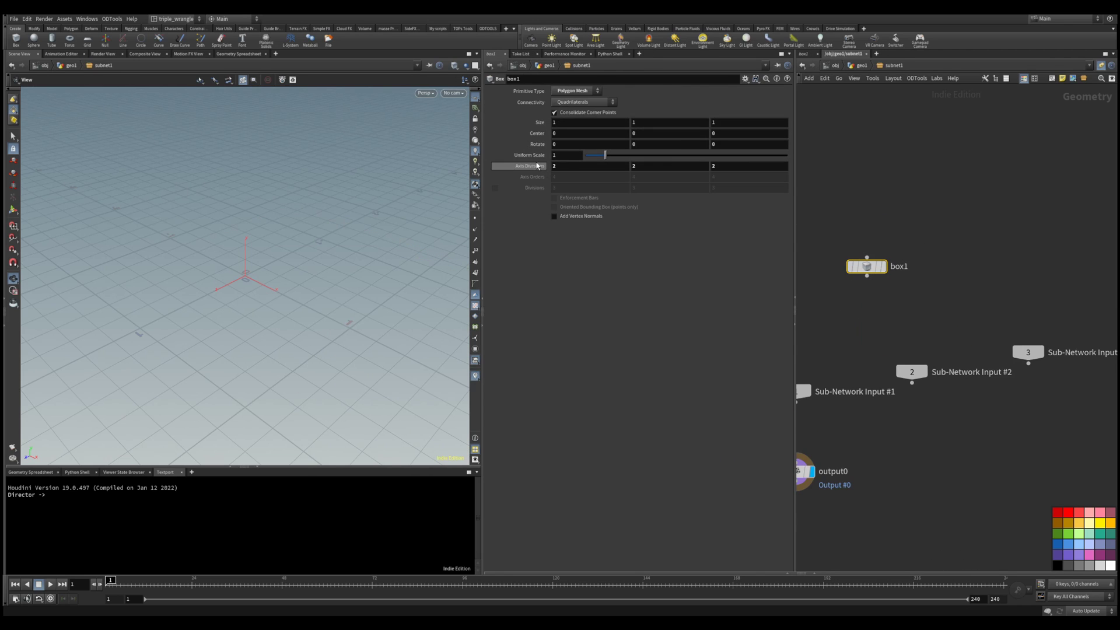
# - Assign the Uniform Scale and Axis Divisions of the box inside the subnet to spare parameters on CONTROLL
pyautogui.rightClick(537, 166)
pyautogui.moveTo(552, 162)
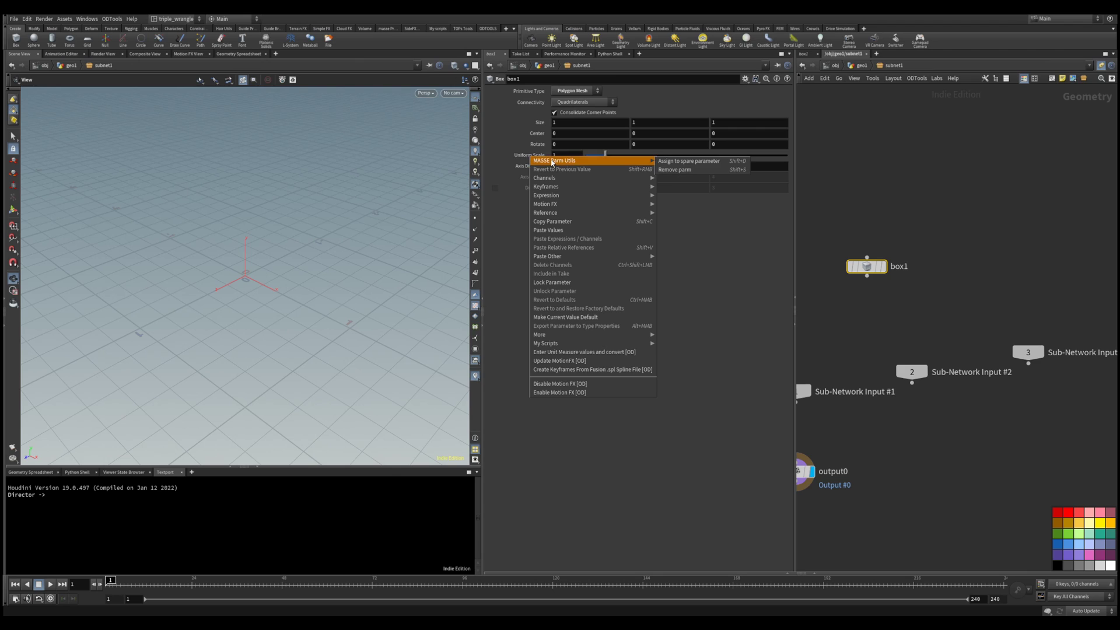
pyautogui.click(680, 161)
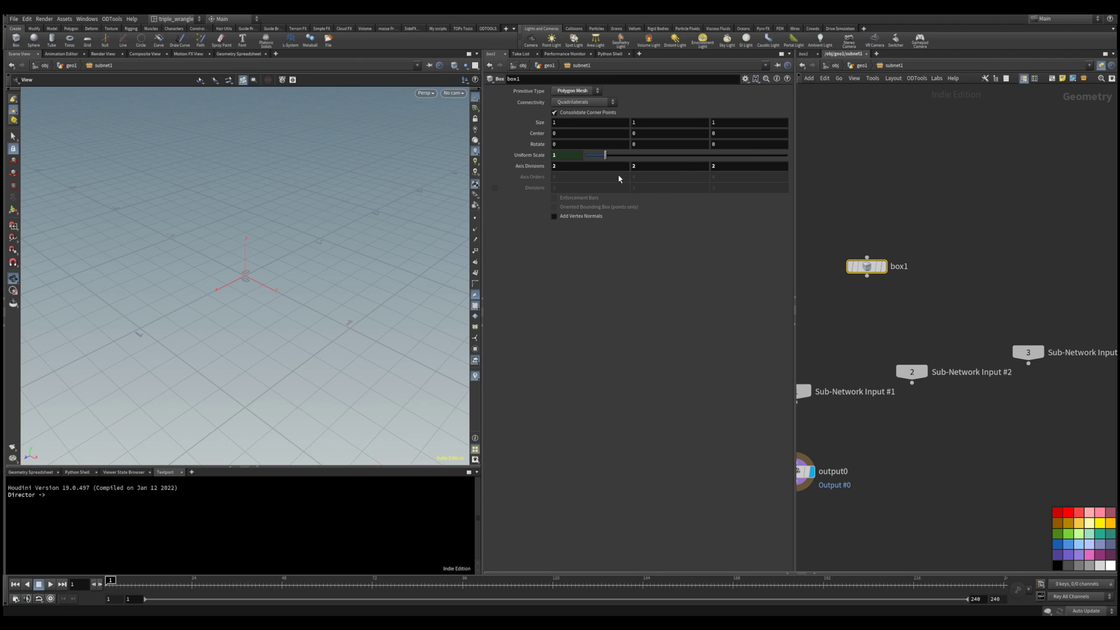
pyautogui.rightClick(532, 167)
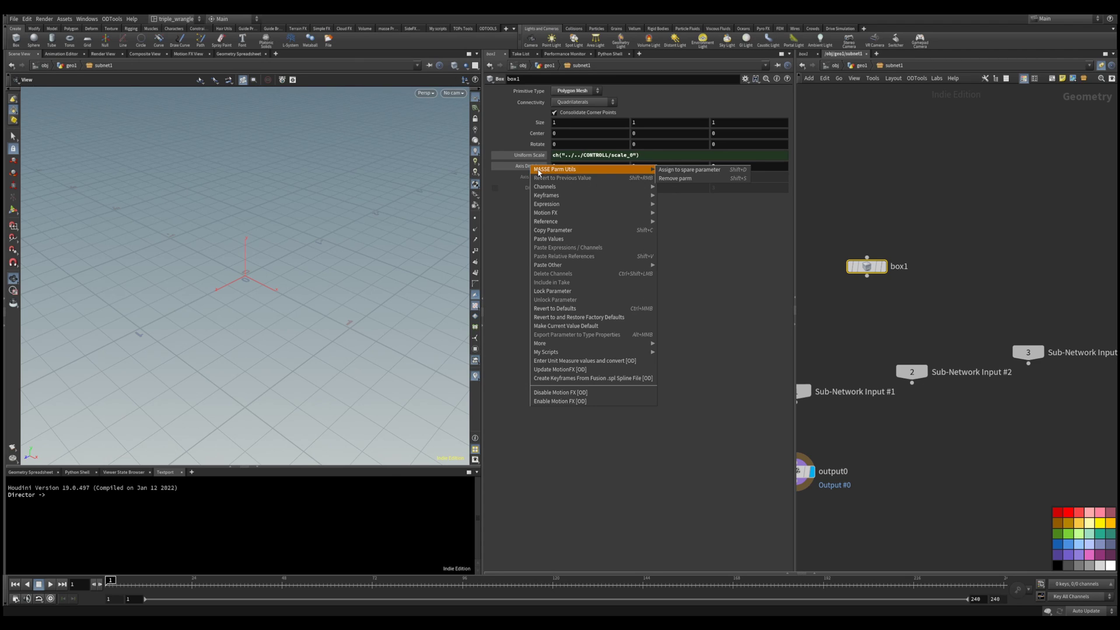
pyautogui.press('Escape')
pyautogui.rightClick(538, 170)
pyautogui.moveTo(539, 174)
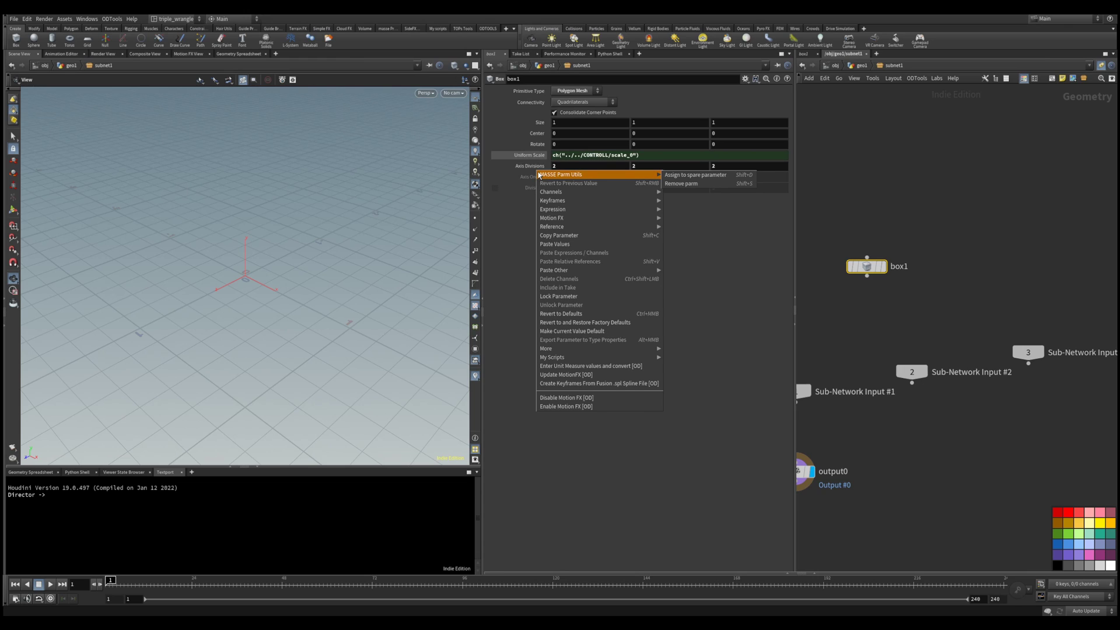
pyautogui.hotkey('shift', 'd')
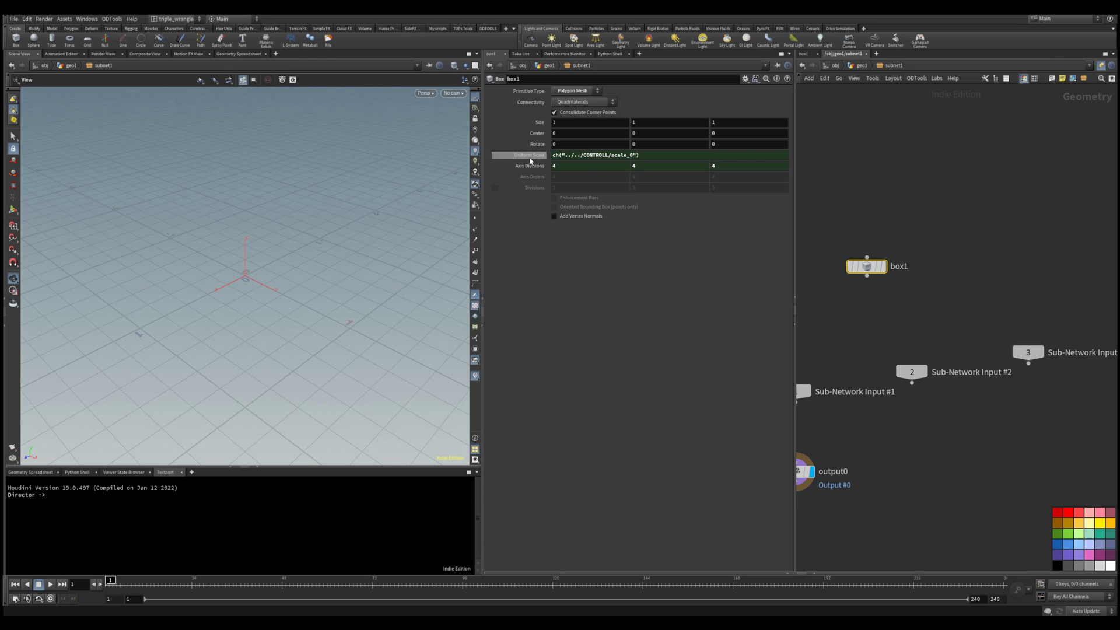
# - Set the linked Uniform Scale of the subnet's box to 3.3 and return to the geo1 network
pyautogui.click(541, 167)
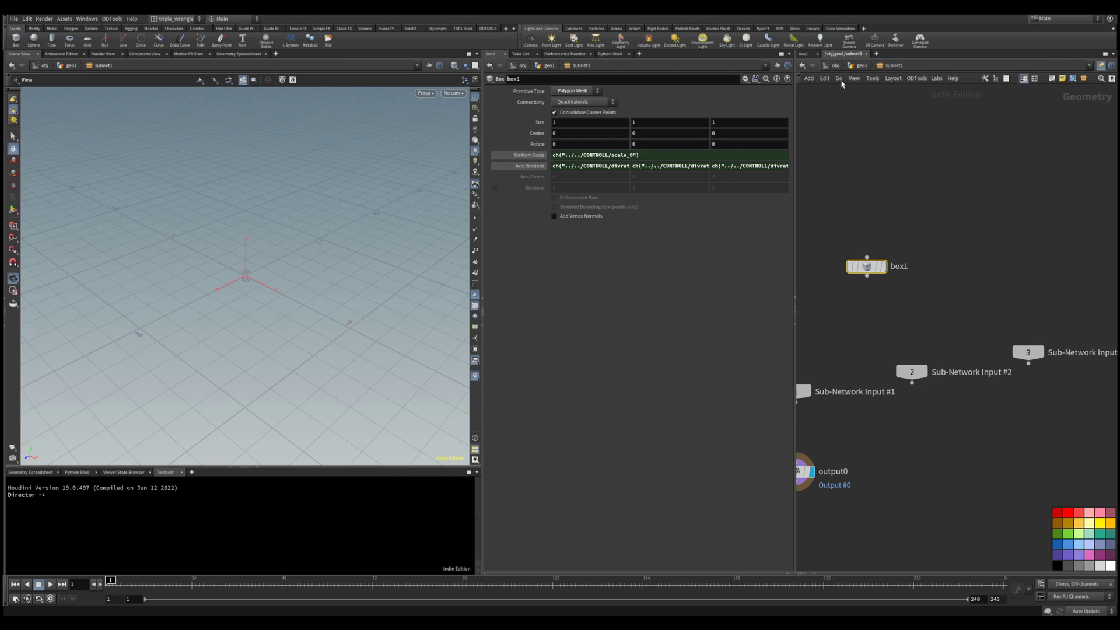
pyautogui.click(529, 155)
pyautogui.moveTo(607, 158); pyautogui.dragTo(653, 162)
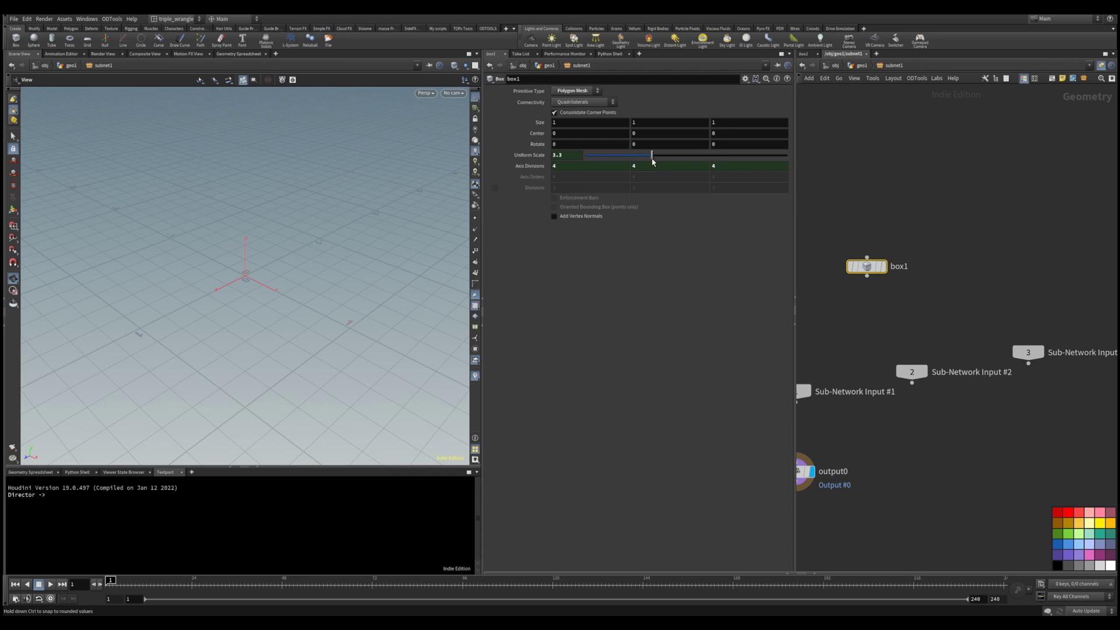
pyautogui.click(860, 64)
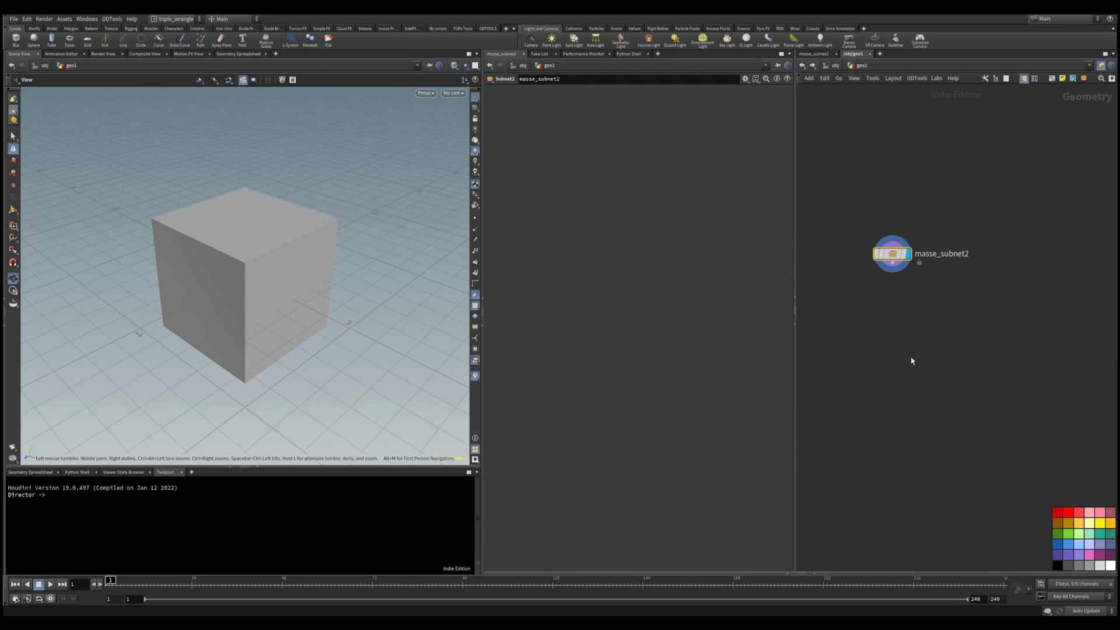
# - Allow editing of the contents of the locked masse_subnet2 digital asset
pyautogui.moveTo(902, 319); pyautogui.dragTo(910, 358, button='middle')
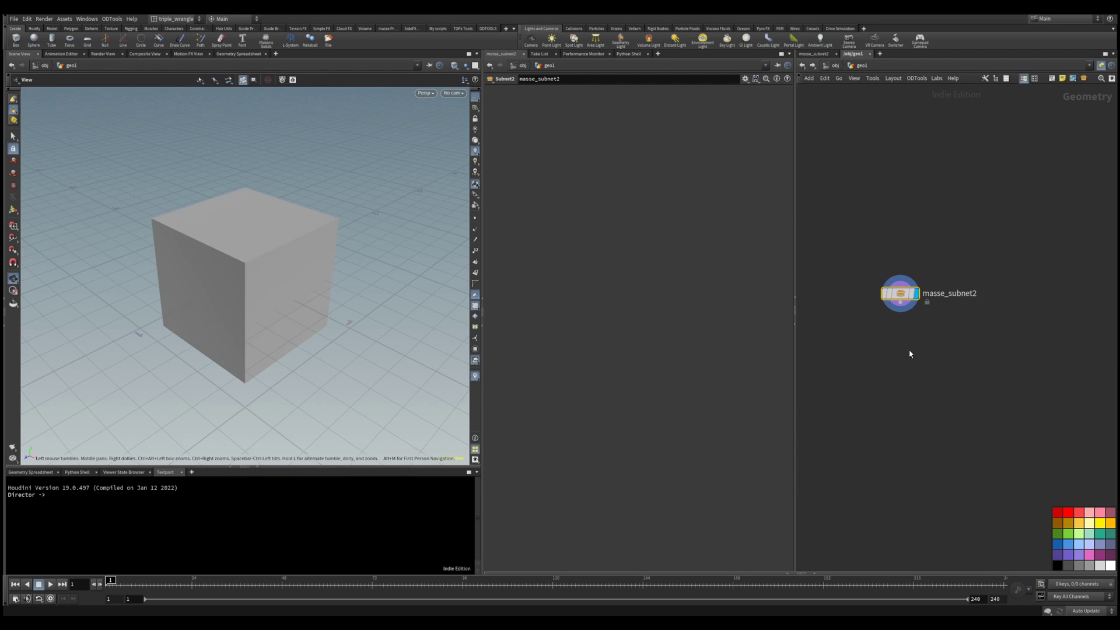
pyautogui.moveTo(906, 281); pyautogui.dragTo(906, 284)
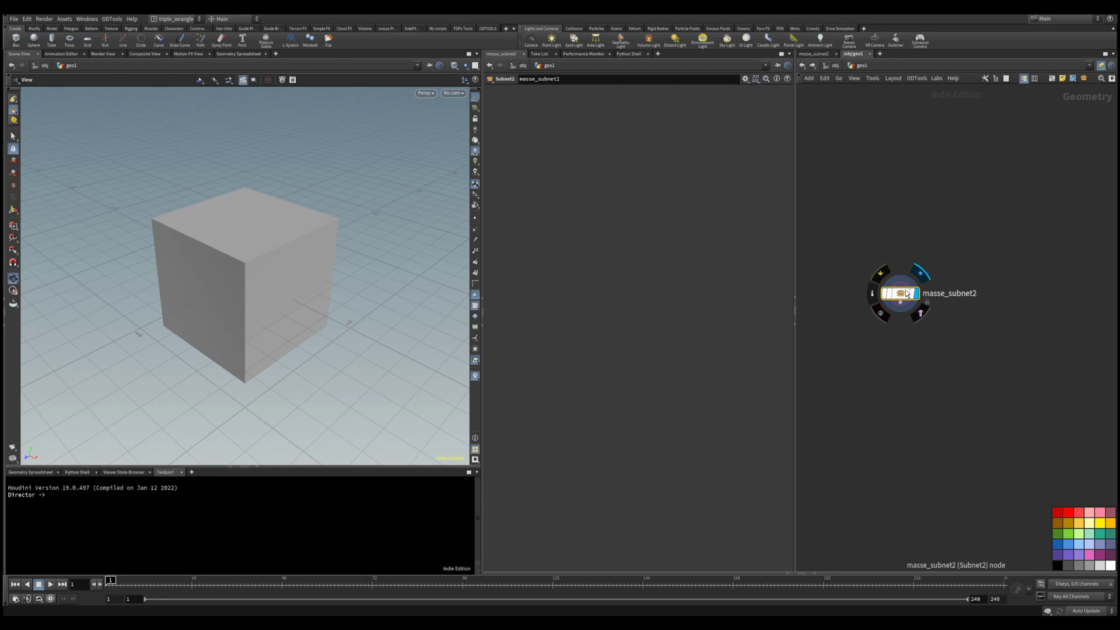
pyautogui.click(921, 320)
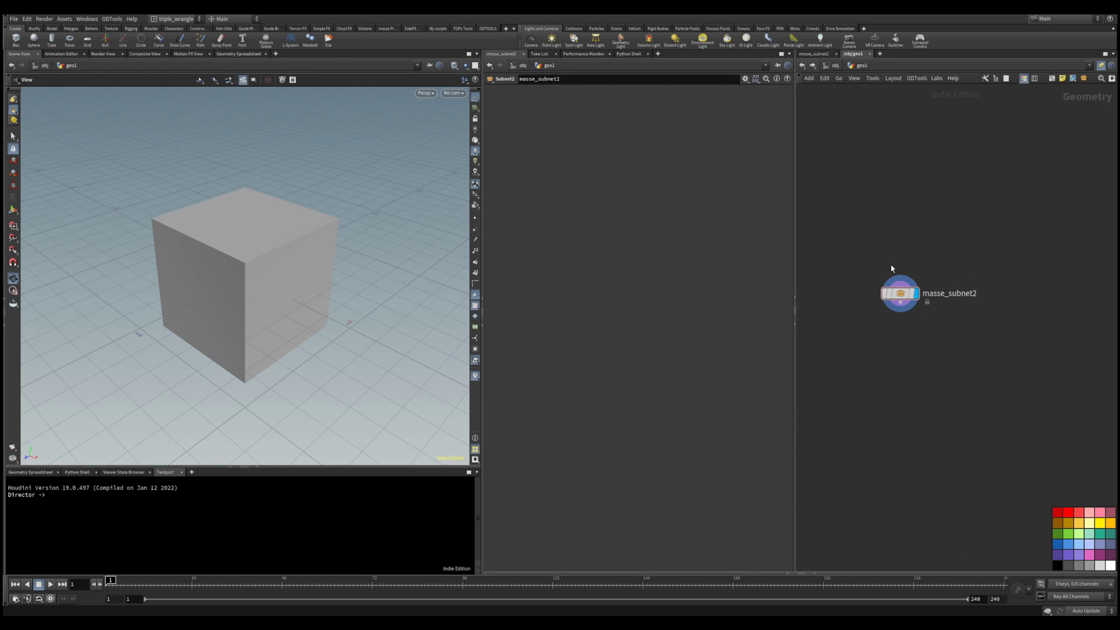
pyautogui.rightClick(901, 292)
pyautogui.moveTo(971, 280)
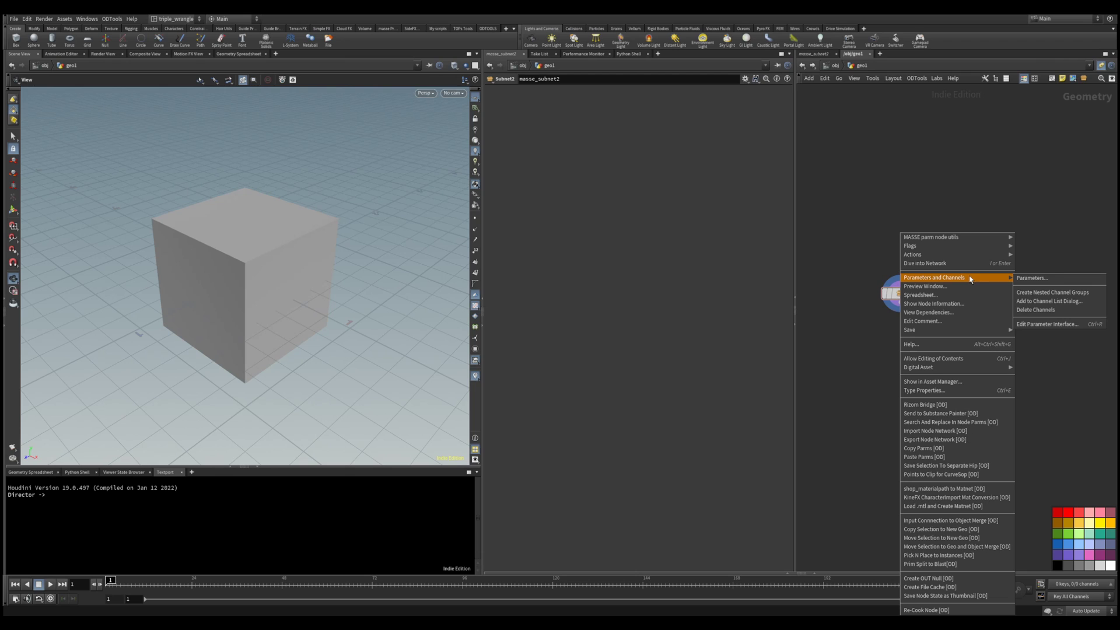
pyautogui.click(968, 361)
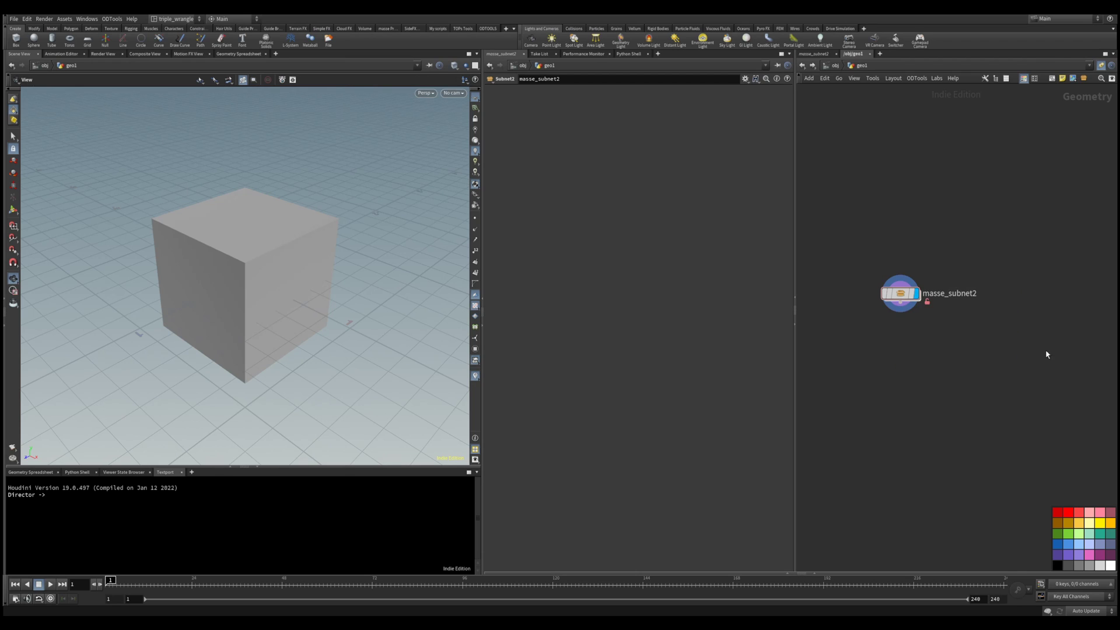
# - Enter the unlocked masse_subnet2 network to reach its box node
pyautogui.doubleClick(907, 309)
pyautogui.press('u')
pyautogui.doubleClick(901, 295)
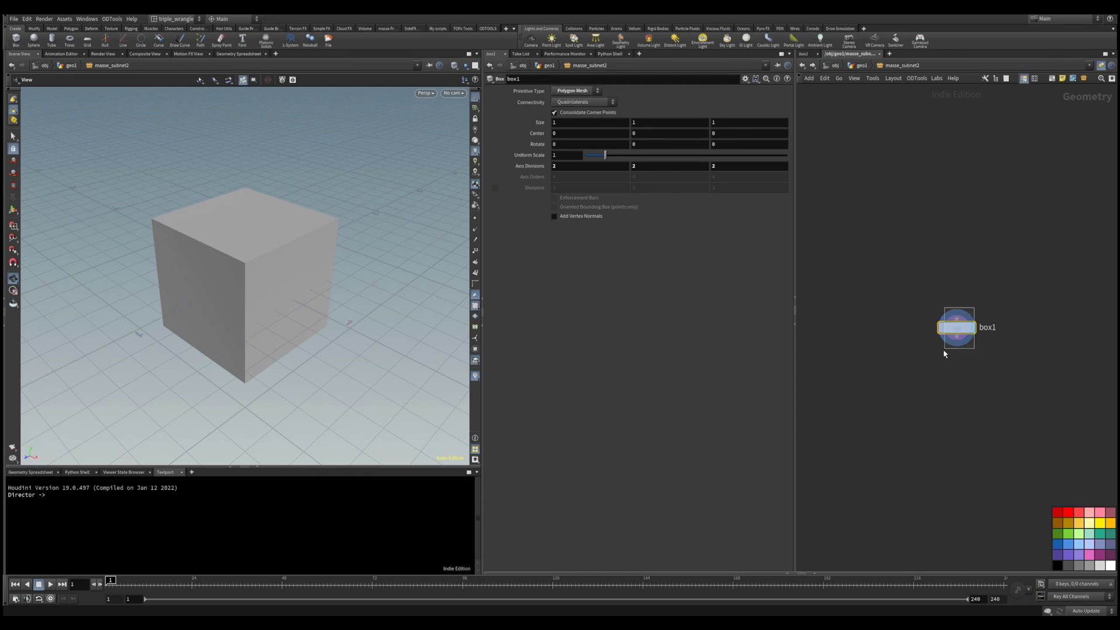
pyautogui.rightClick(534, 124)
pyautogui.moveTo(535, 125)
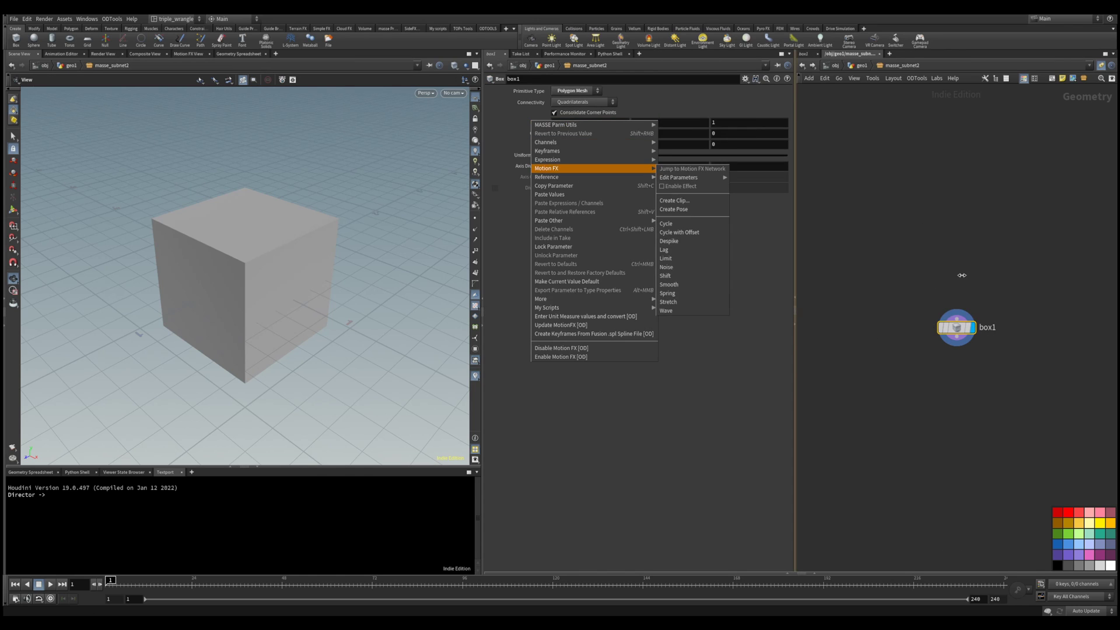
pyautogui.click(986, 293)
pyautogui.click(946, 281)
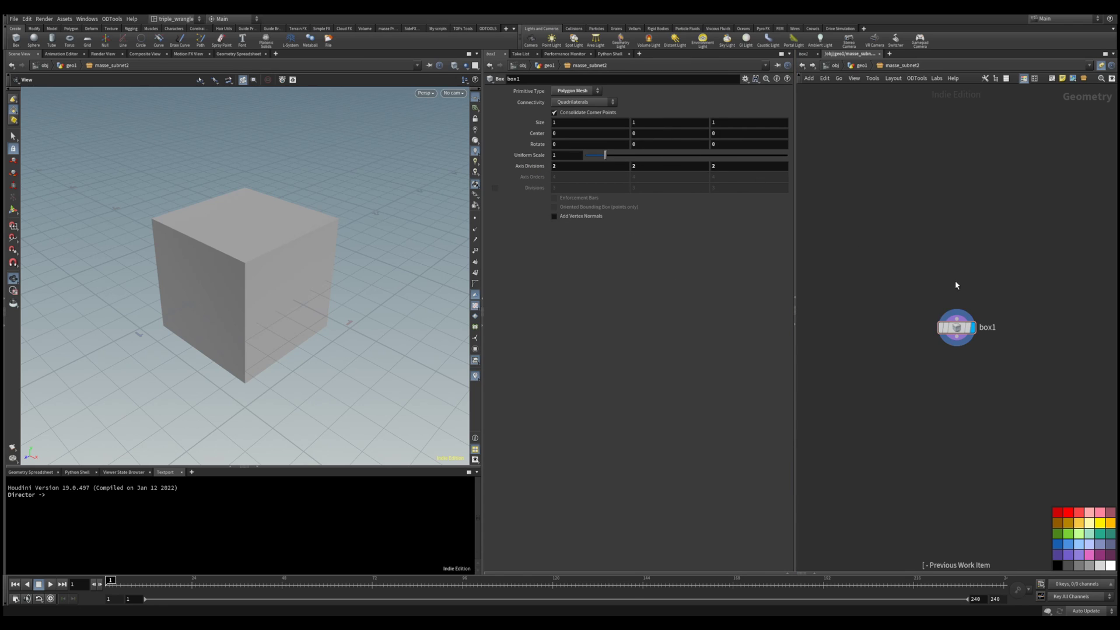
# - Return to the geo1 network and set masse_subnet2 as the active parm environment variable
pyautogui.press('u')
pyautogui.rightClick(910, 281)
pyautogui.moveTo(932, 232)
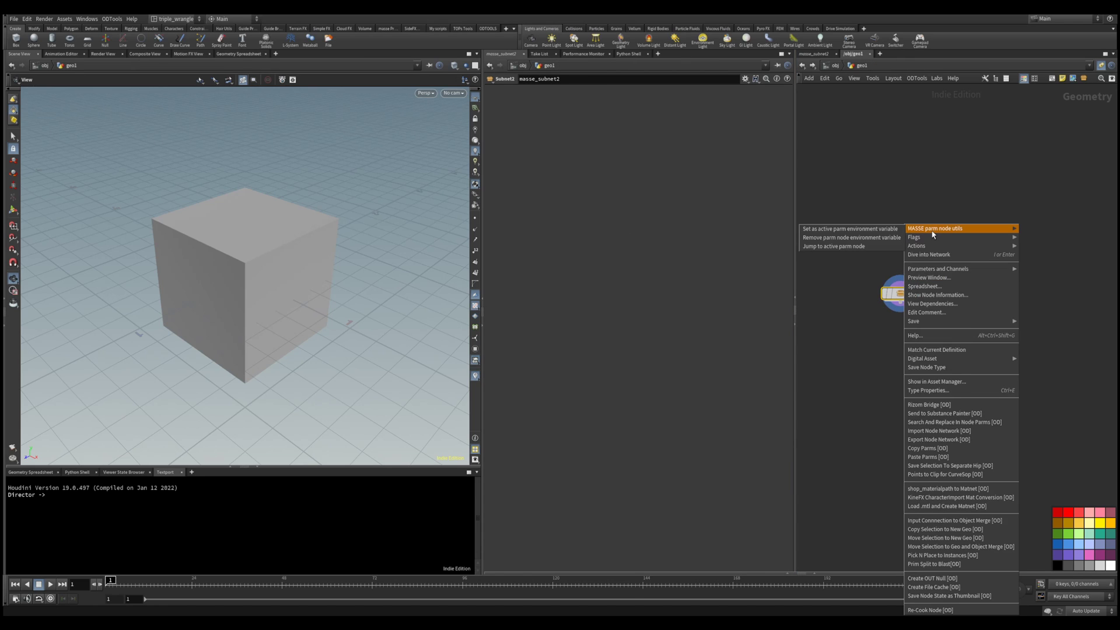
pyautogui.click(855, 231)
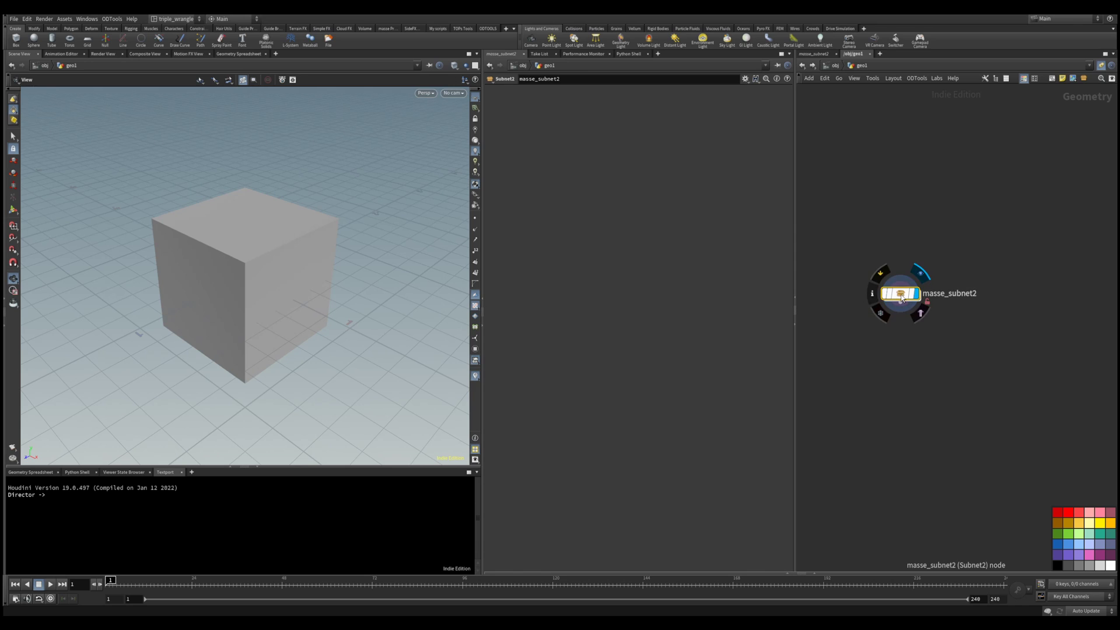
# - Assign the Size and Center parameters of box1 inside masse_subnet2 to the HDA definition
pyautogui.doubleClick(901, 297)
pyautogui.press('u')
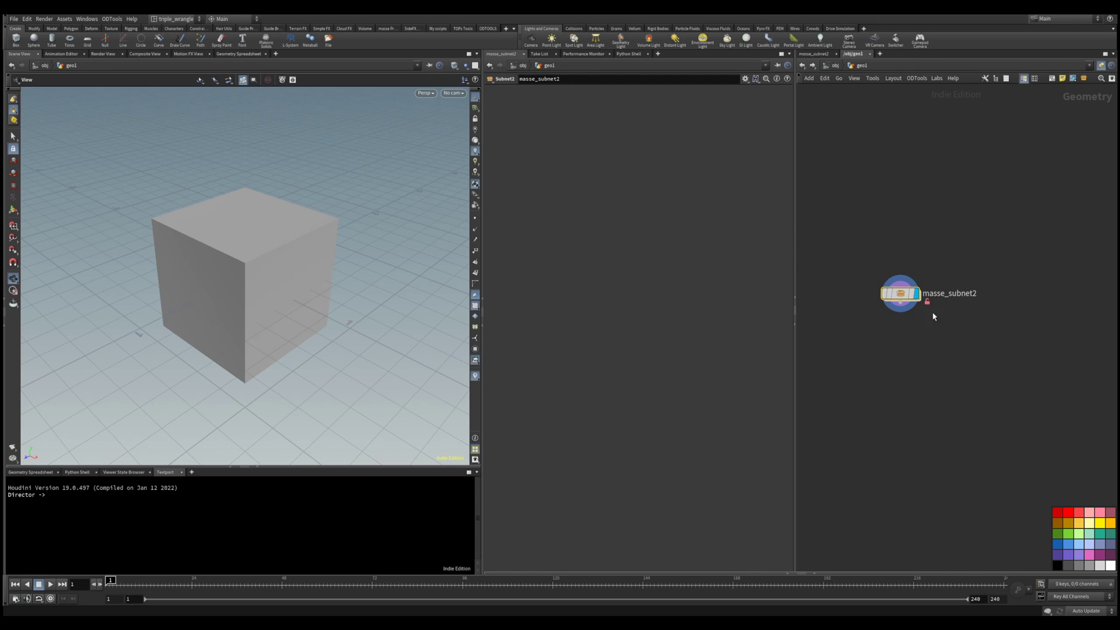
pyautogui.doubleClick(902, 295)
pyautogui.rightClick(960, 333)
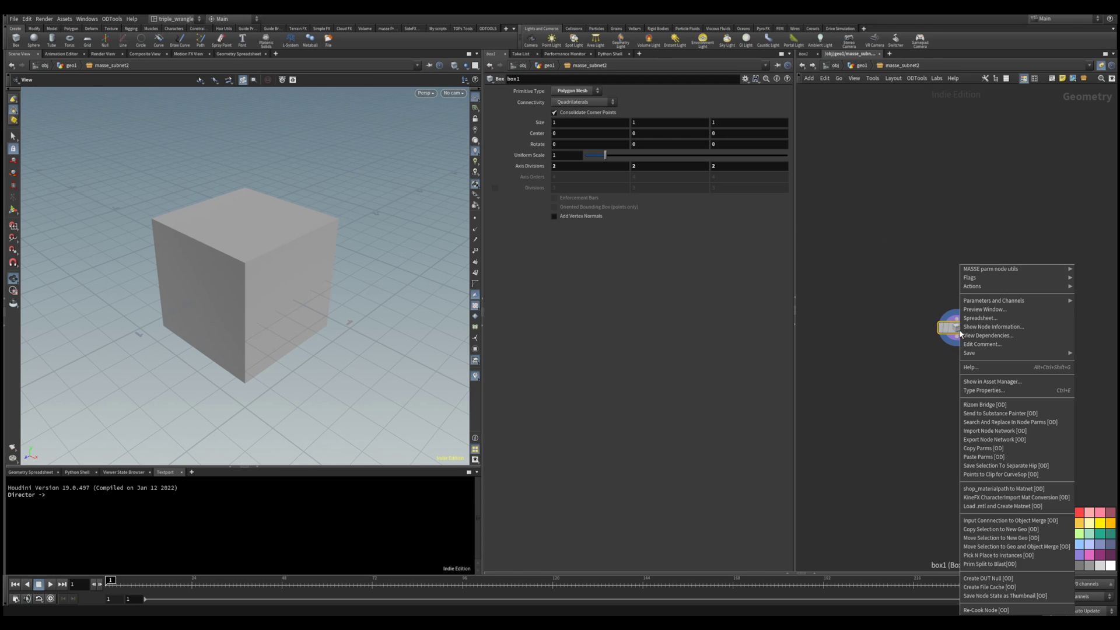
pyautogui.click(907, 234)
pyautogui.rightClick(534, 123)
pyautogui.moveTo(595, 126)
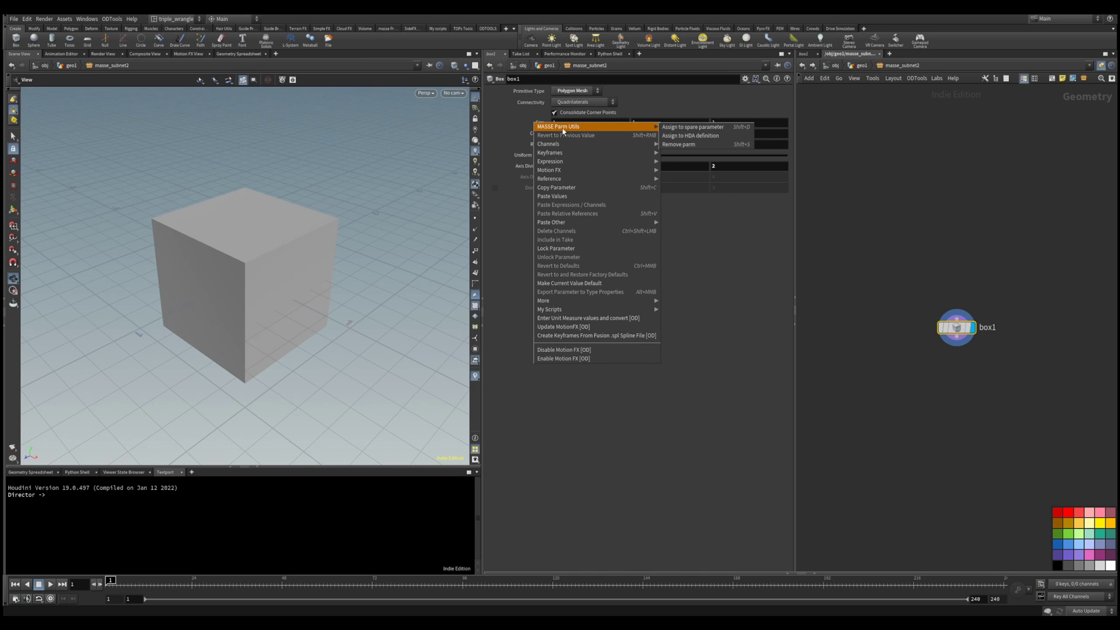
pyautogui.click(715, 140)
pyautogui.rightClick(534, 133)
pyautogui.moveTo(595, 137)
pyautogui.click(700, 145)
# - Assign the Rotate, Axis Divisions and Uniform Scale parameters of box1 to the HDA definition
pyautogui.rightClick(530, 144)
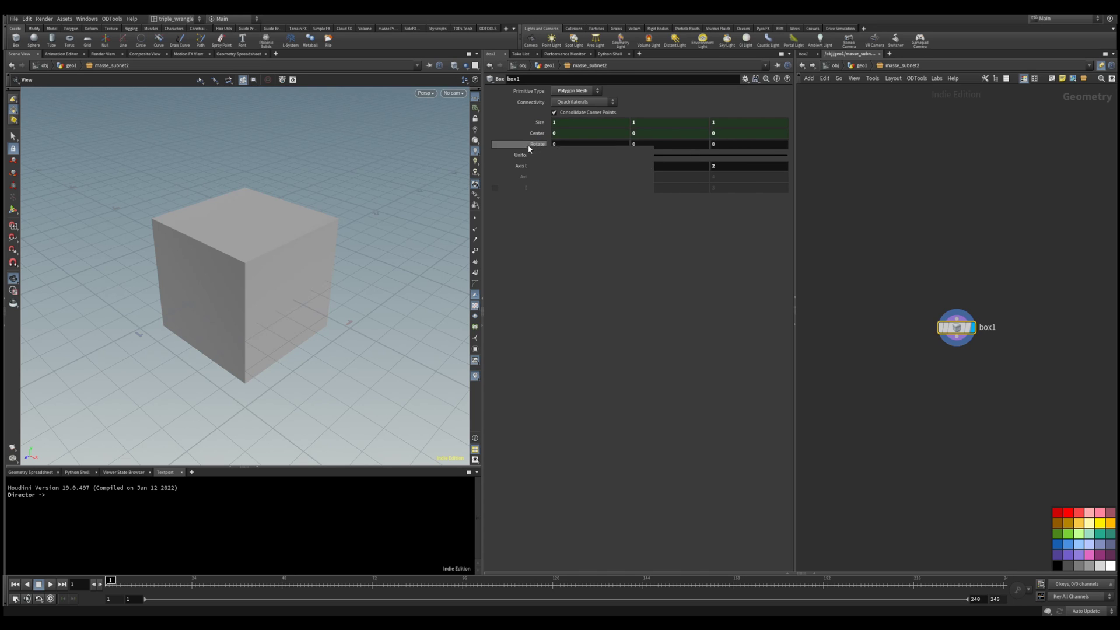
pyautogui.click(700, 163)
pyautogui.rightClick(530, 156)
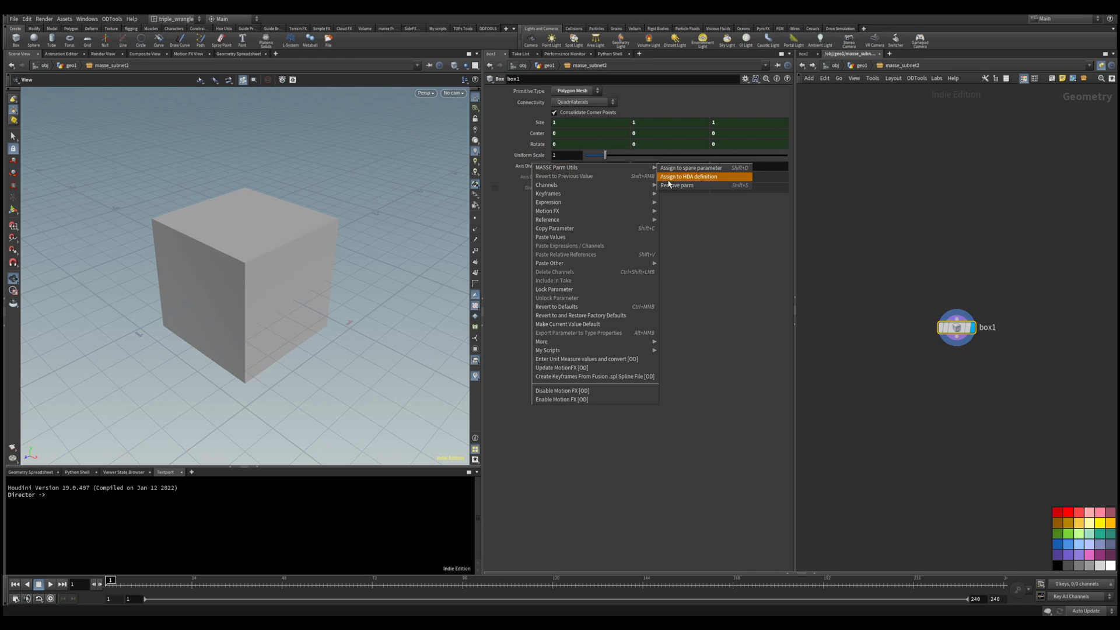
pyautogui.click(688, 176)
pyautogui.rightClick(538, 155)
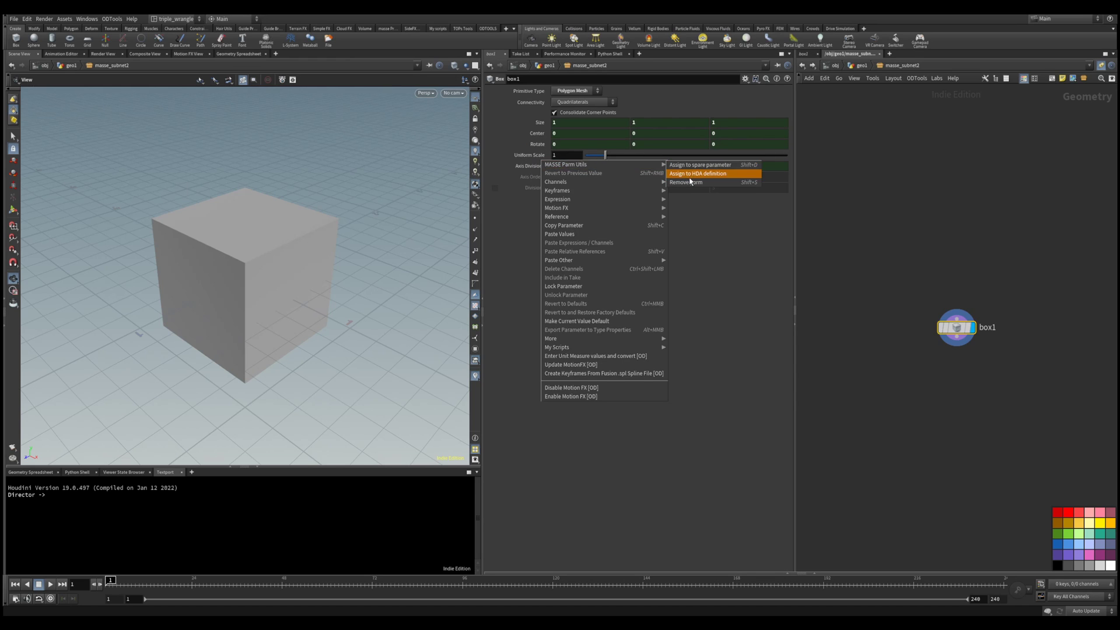
pyautogui.click(690, 178)
# - Return to geo1 and examine the promoted box parameters in masse_subnet2's type properties and its parameter interface
pyautogui.press('u')
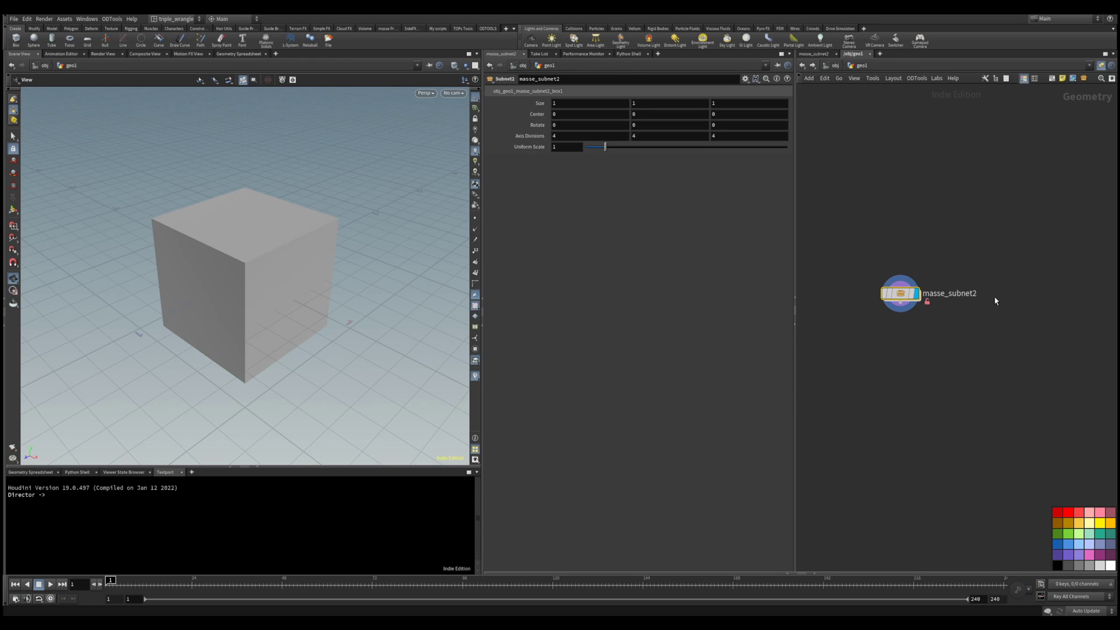
pyautogui.rightClick(900, 295)
pyautogui.click(936, 392)
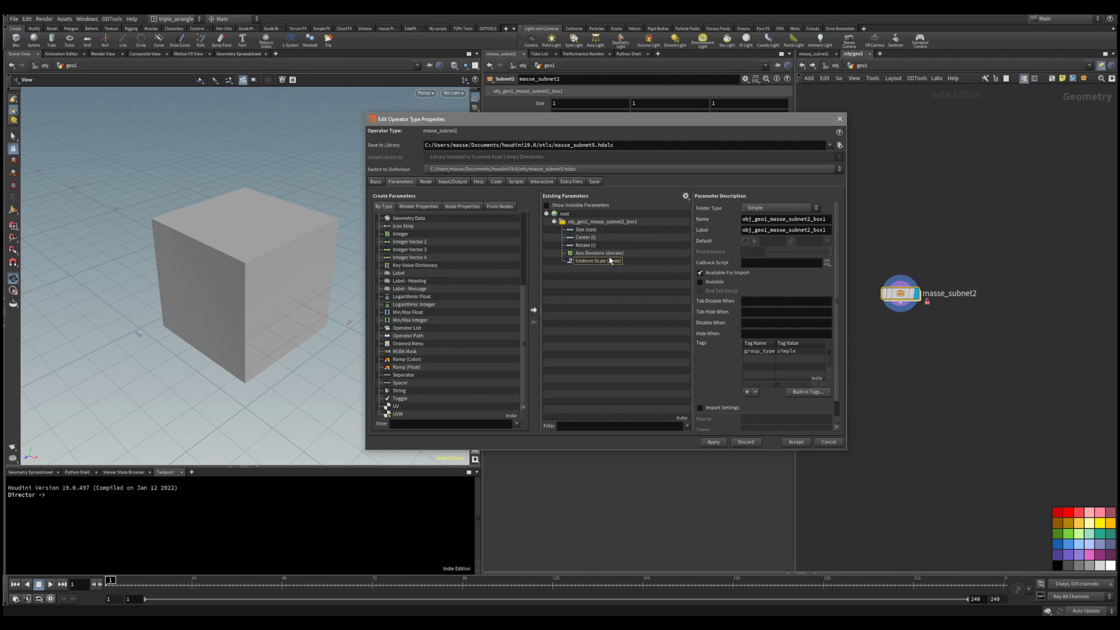
pyautogui.click(607, 230)
pyautogui.click(605, 222)
pyautogui.click(614, 230)
pyautogui.click(615, 245)
pyautogui.click(616, 253)
pyautogui.click(617, 260)
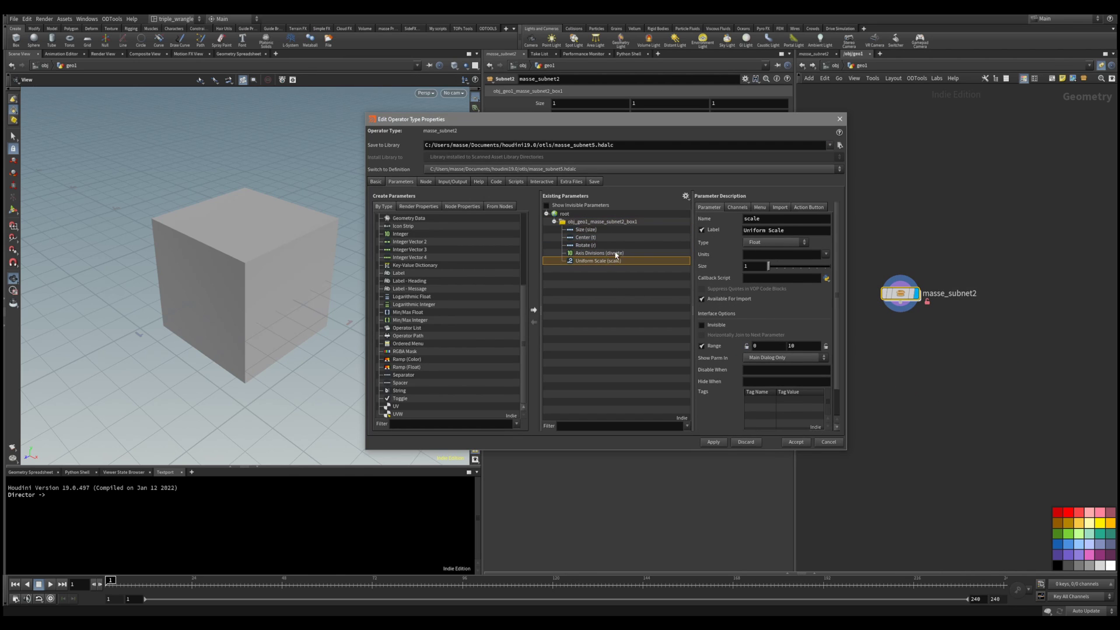
pyautogui.click(840, 119)
pyautogui.click(745, 78)
pyautogui.click(764, 89)
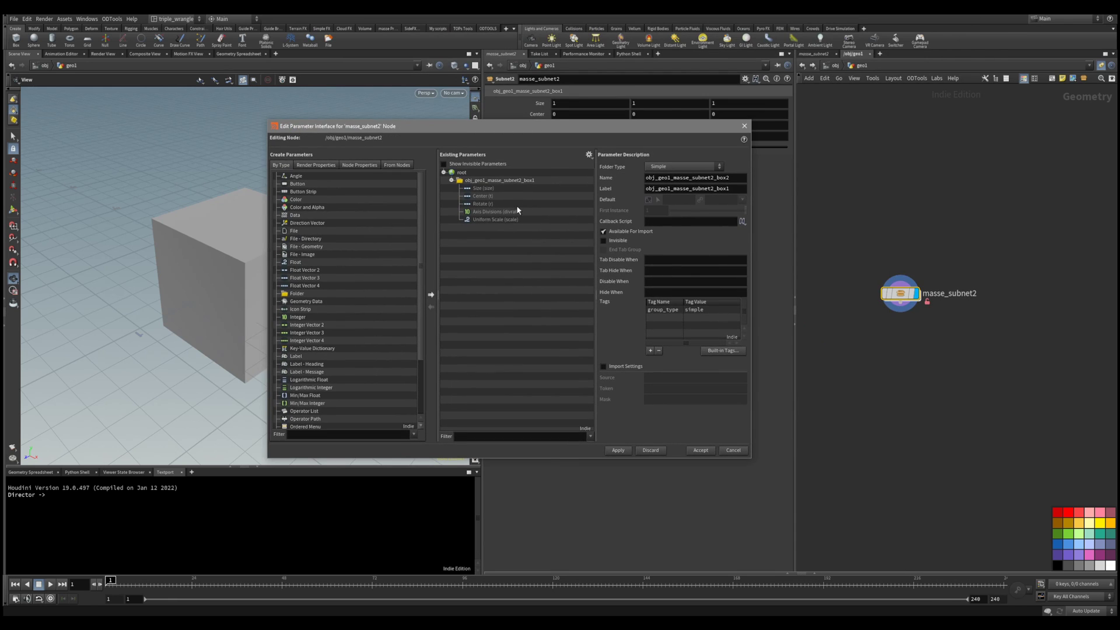
pyautogui.click(745, 126)
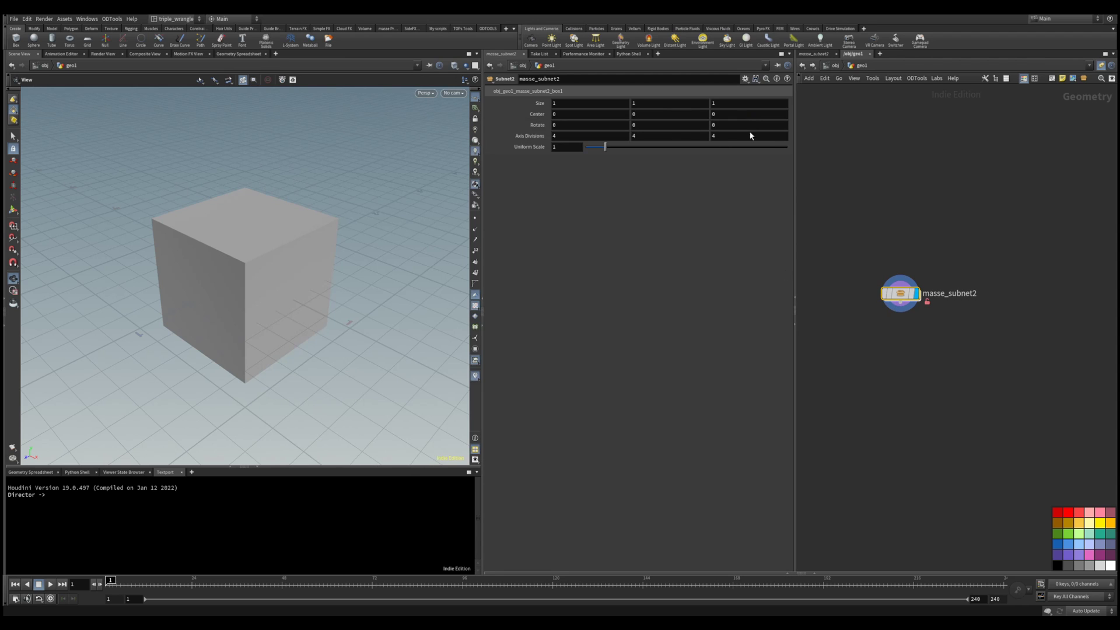
# - Save the node type of masse_subnet2 and replace the node with a fresh instance of the Subnet2 digital asset
pyautogui.rightClick(900, 293)
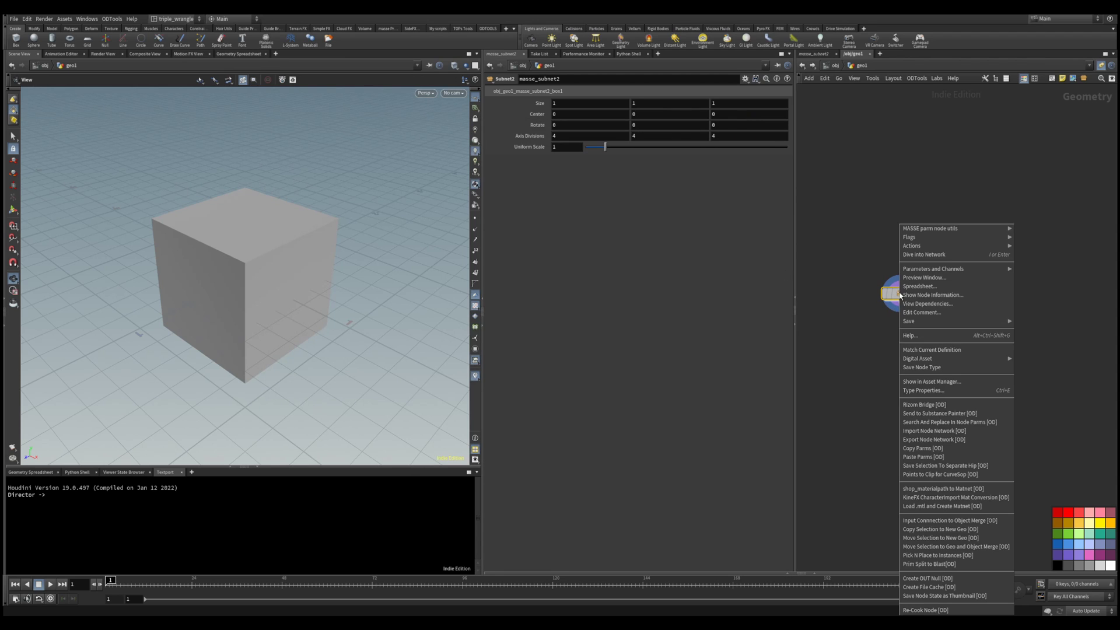
pyautogui.click(957, 367)
pyautogui.moveTo(979, 373); pyautogui.dragTo(883, 287)
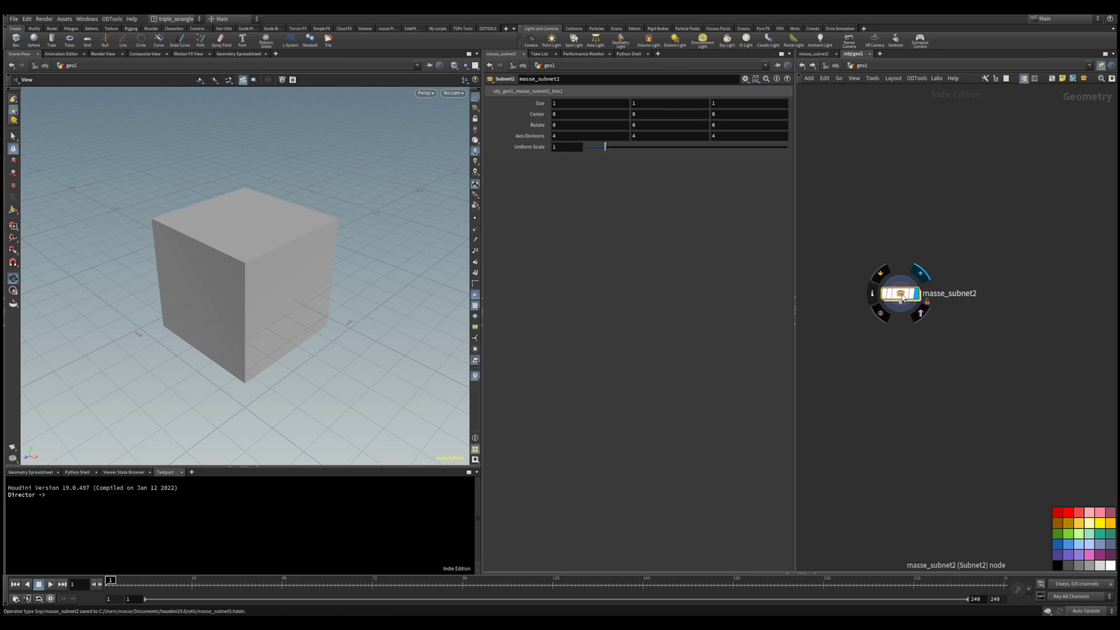
pyautogui.press('Delete')
pyautogui.press('Tab')
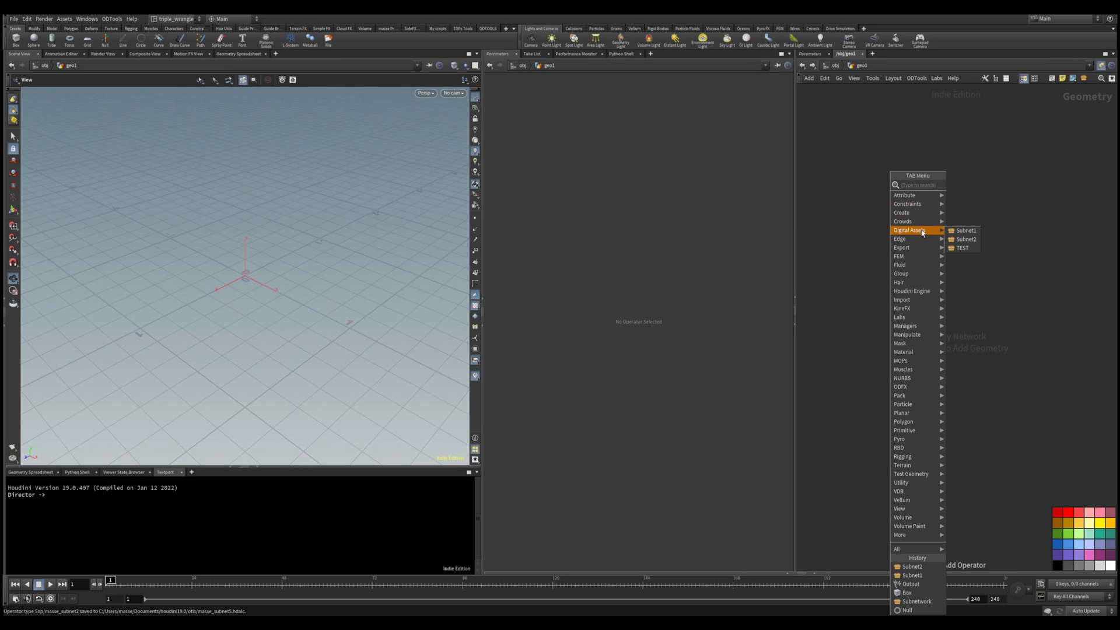
pyautogui.press('Escape')
pyautogui.hotkey('ctrl', 'z')
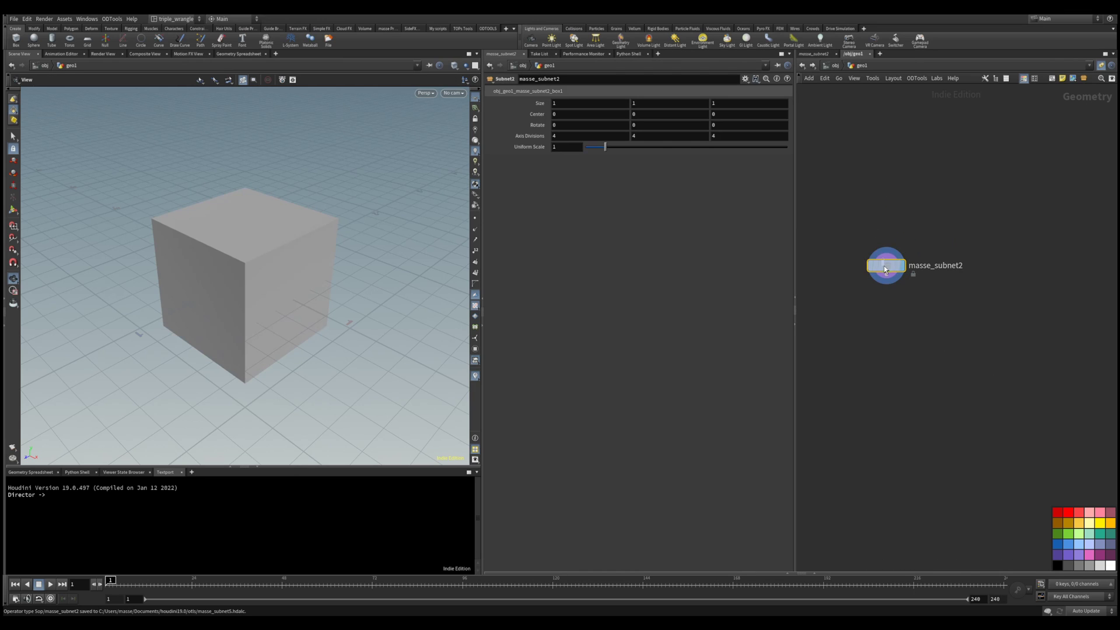
# - Set the asset's X values to Size 1.8, Center 0.5, Rotate 1.4 and Axis Divisions 27, Uniform Scale to 1.38, and display the wireframe
pyautogui.moveTo(583, 103); pyautogui.dragTo(633, 105, button='middle')
pyautogui.moveTo(561, 113); pyautogui.dragTo(586, 115, button='middle')
pyautogui.moveTo(607, 125)
pyautogui.mouseDown(button='middle')
pyautogui.moveTo(642, 125)
pyautogui.moveTo(613, 136)
pyautogui.mouseUp(button='middle')
pyautogui.moveTo(605, 146)
pyautogui.mouseDown()
pyautogui.moveTo(625, 153)
pyautogui.moveTo(613, 150)
pyautogui.mouseUp()
pyautogui.moveTo(620, 140); pyautogui.dragTo(698, 141, button='middle')
pyautogui.hotkey('shift', 'w')
pyautogui.moveTo(415, 280)
pyautogui.mouseDown()
pyautogui.moveTo(395, 262)
pyautogui.moveTo(339, 320)
pyautogui.moveTo(361, 274)
pyautogui.mouseUp()
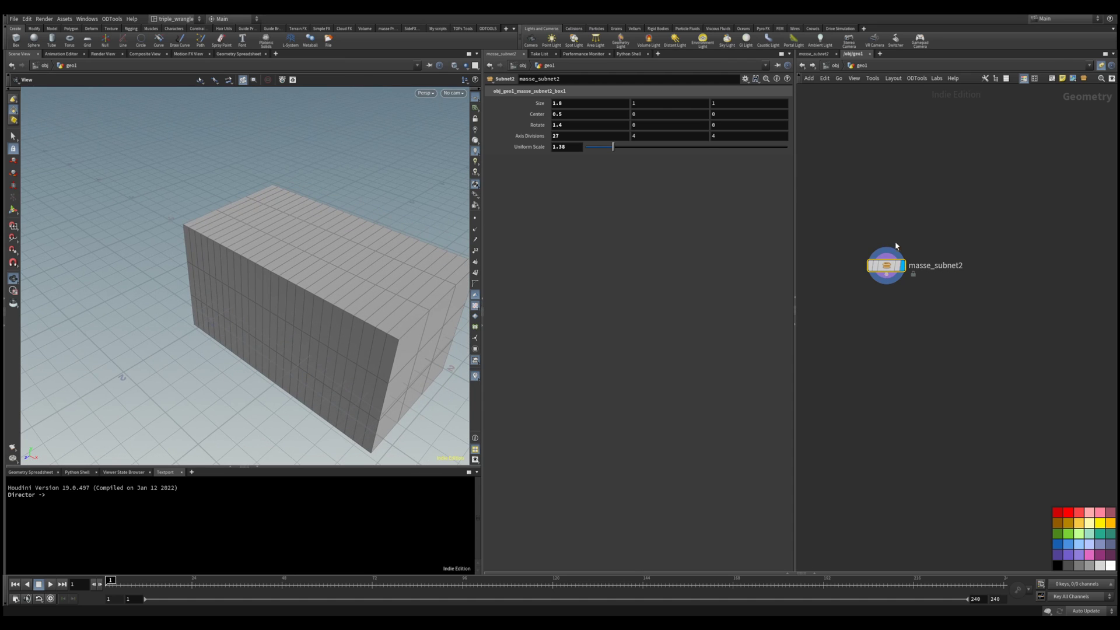
# - Allow editing of the contents of the new masse_subnet2 instance
pyautogui.click(746, 78)
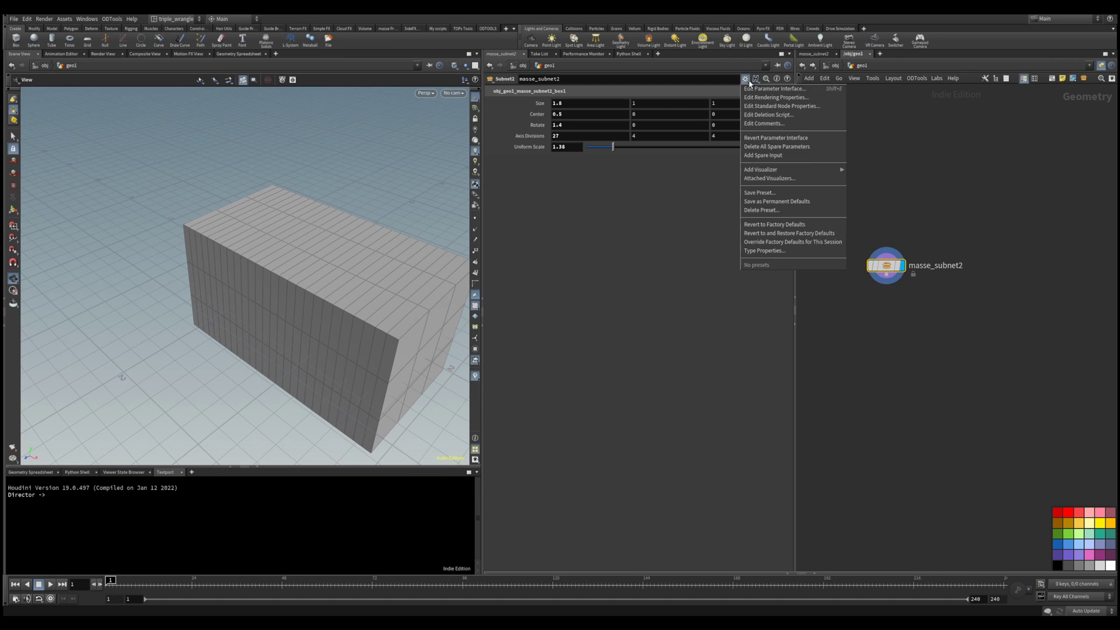
pyautogui.click(902, 342)
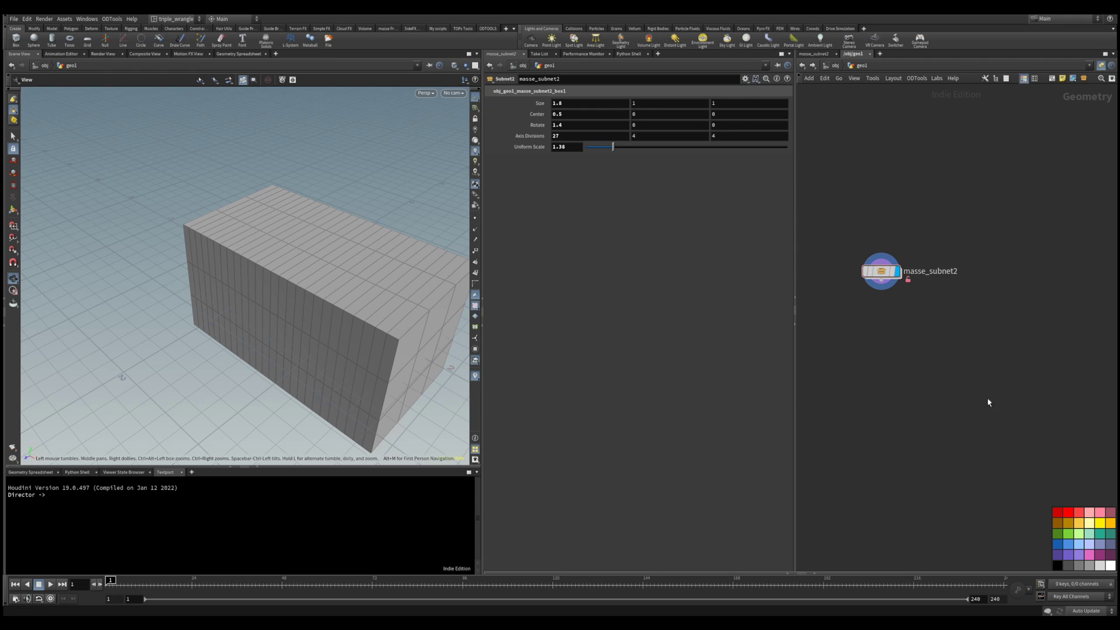
pyautogui.moveTo(856, 369); pyautogui.dragTo(857, 397, button='middle')
pyautogui.scroll(2, 893, 397)
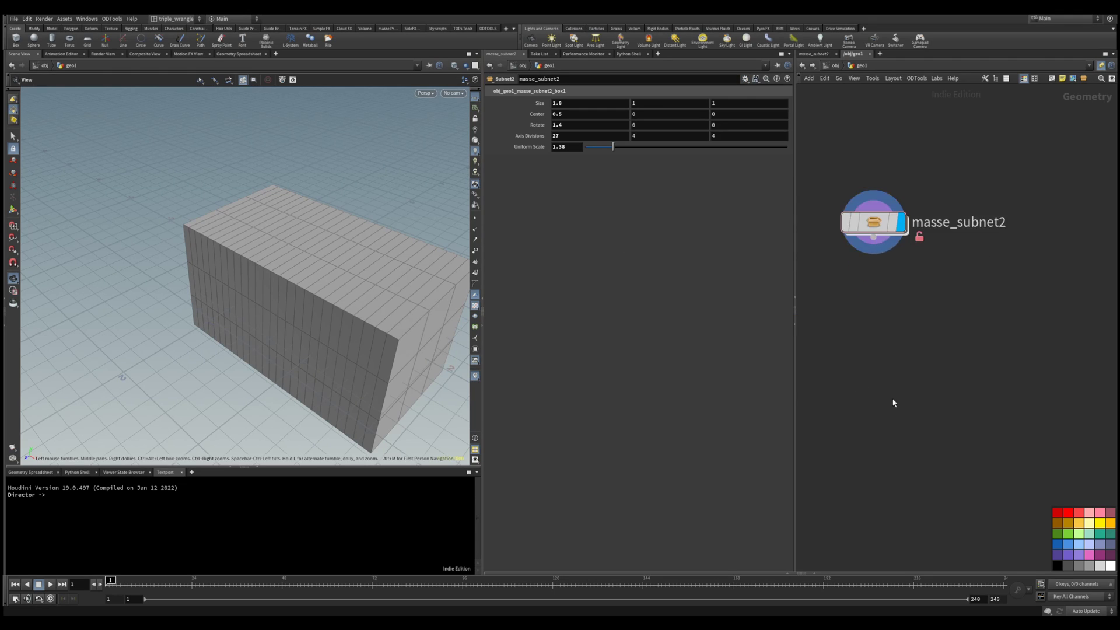
pyautogui.scroll(-2, 891, 409)
# - Inspect the linked parameters of box1 inside masse_subnet2 and return to the geo1 network
pyautogui.moveTo(907, 404); pyautogui.dragTo(890, 292)
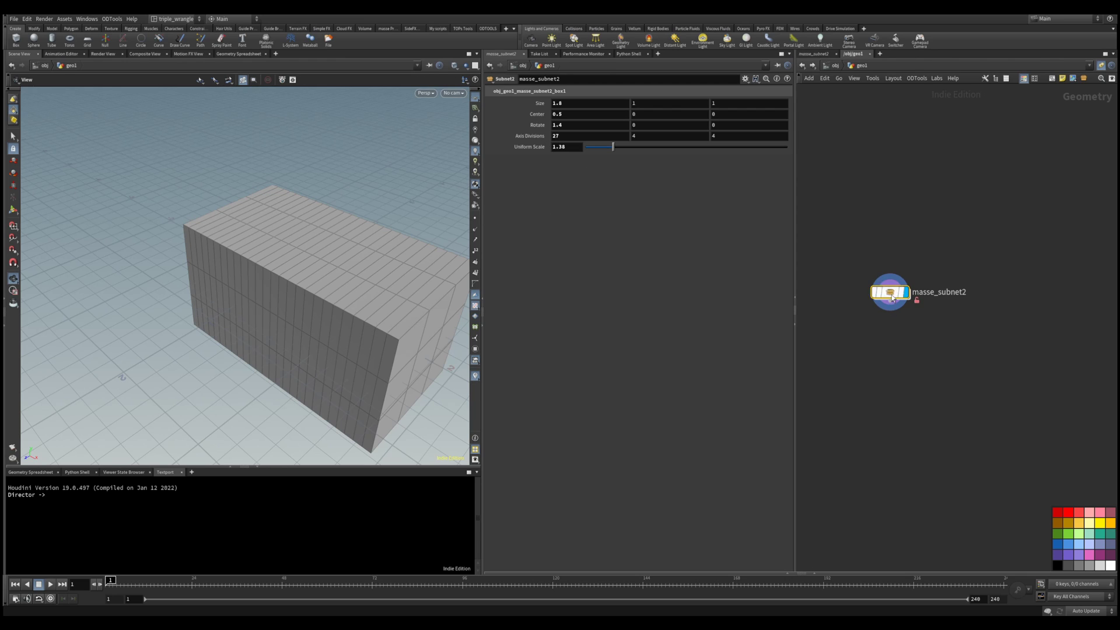
pyautogui.press('i')
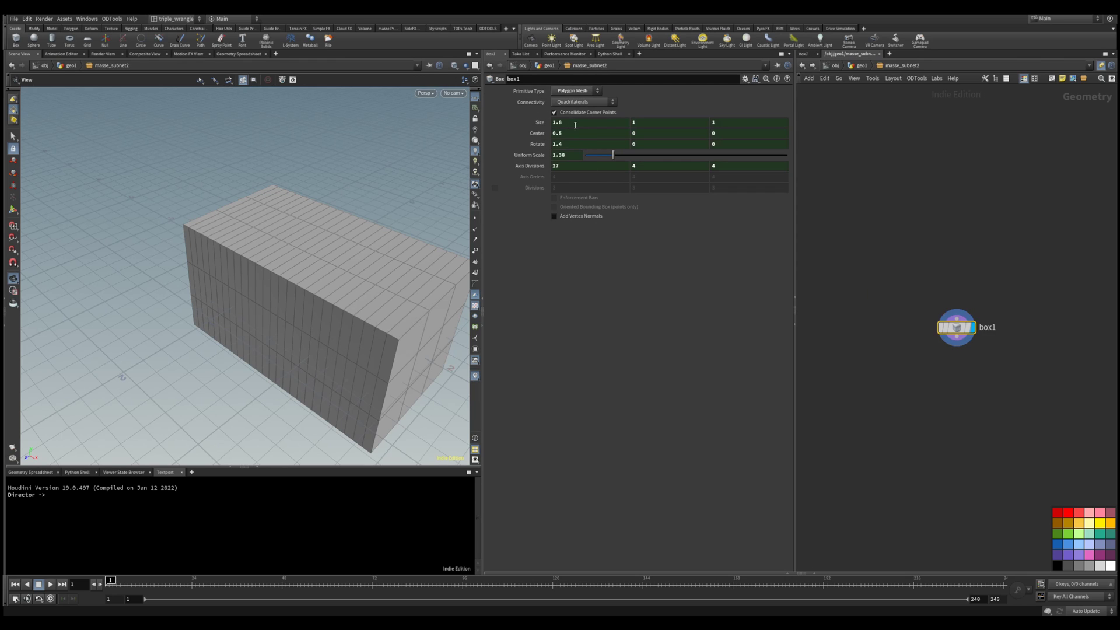
pyautogui.press('u')
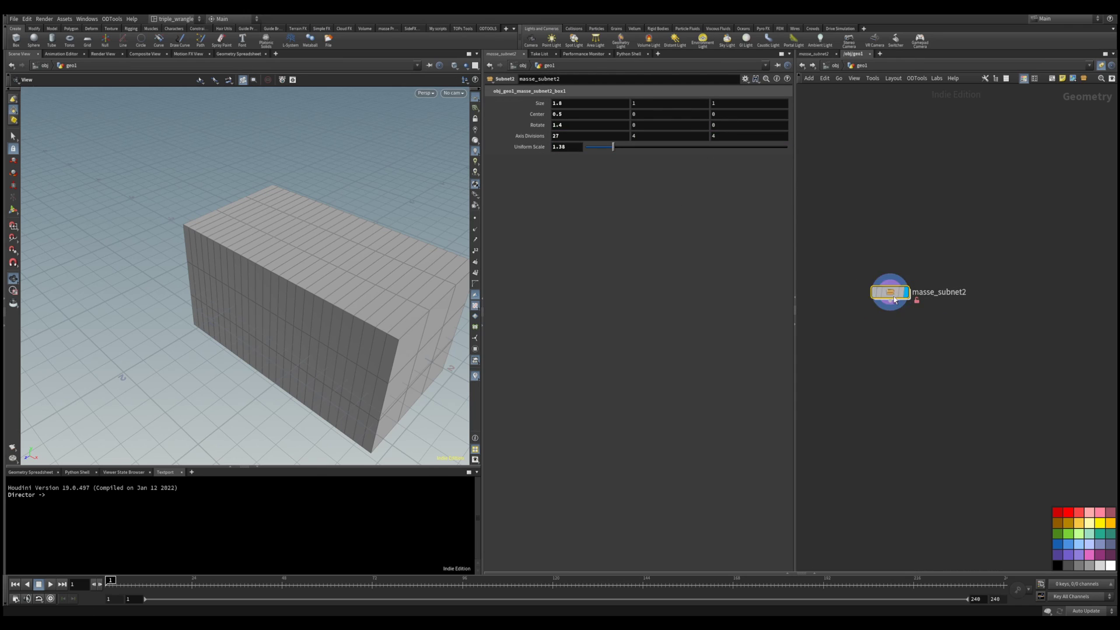
pyautogui.press('i')
pyautogui.press('u')
# - Remove the Rotate and Size parameters from masse_subnet2 with the MASSE parameter utilities
pyautogui.rightClick(539, 126)
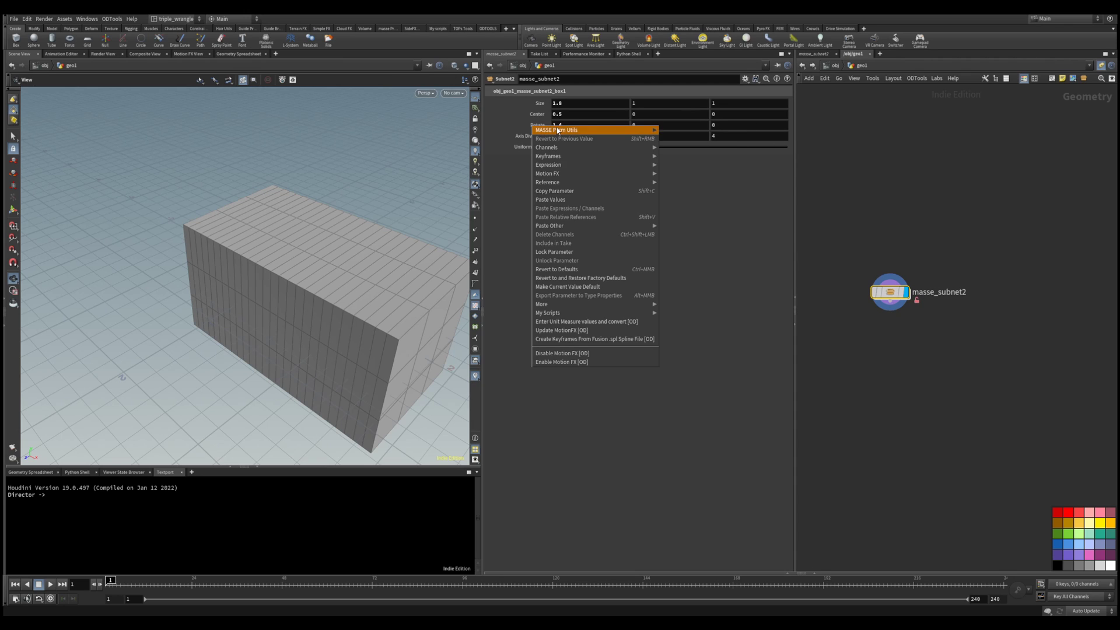
pyautogui.click(687, 149)
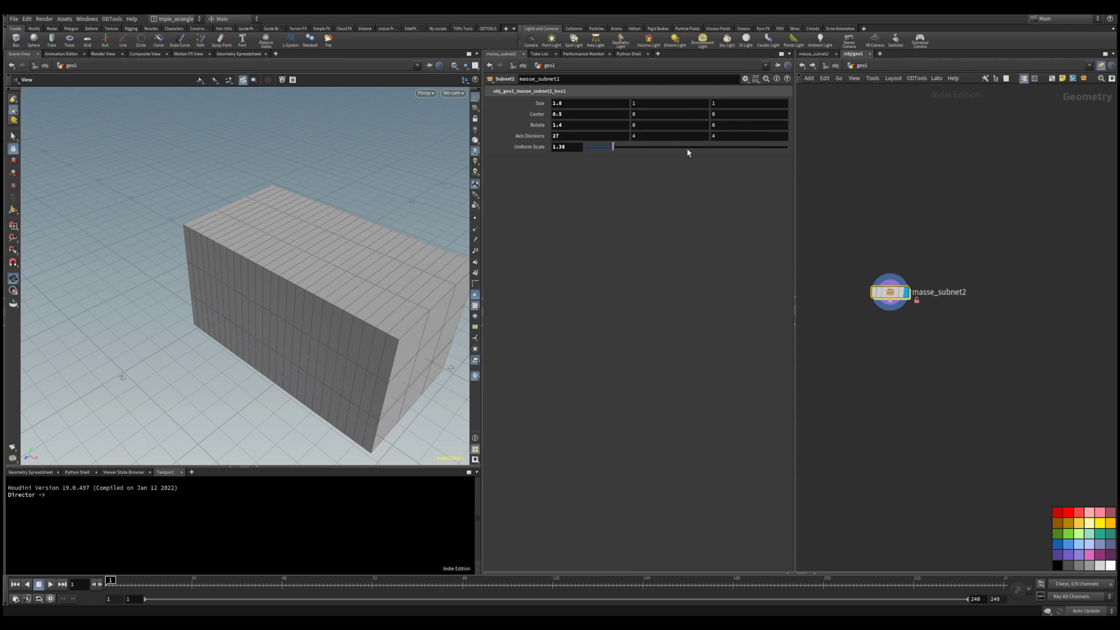
pyautogui.rightClick(540, 104)
pyautogui.click(530, 161)
pyautogui.rightClick(540, 104)
pyautogui.moveTo(658, 107)
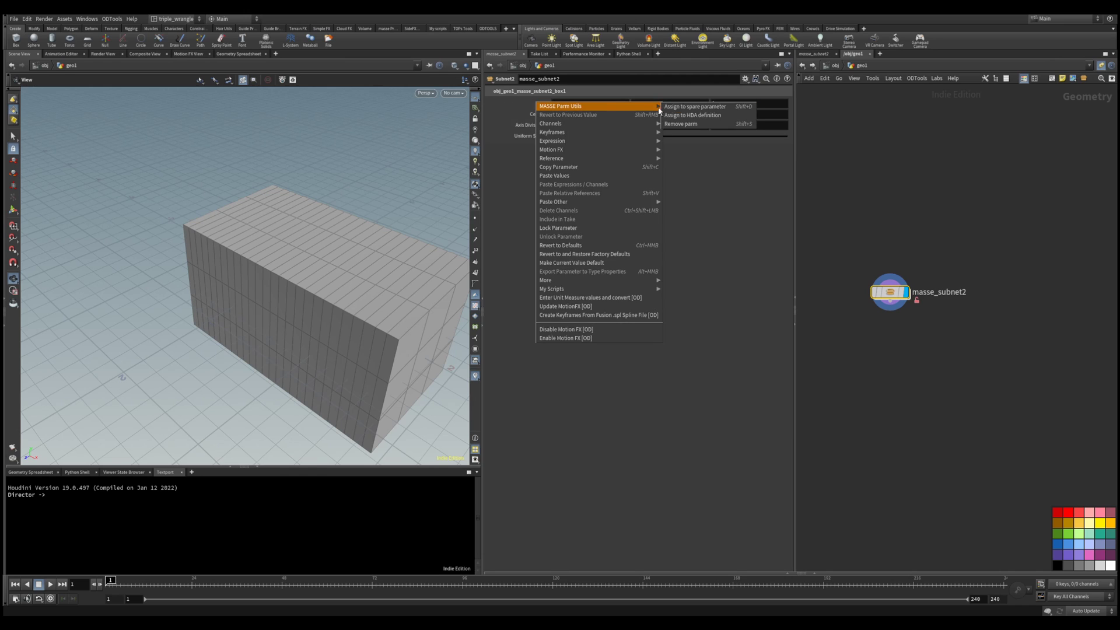
pyautogui.click(681, 124)
# - Examine box1's Size, Center, Rotate, Uniform Scale and Axis Divisions for channel references and compare them with the parameters remaining on masse_subnet2
pyautogui.doubleClick(889, 292)
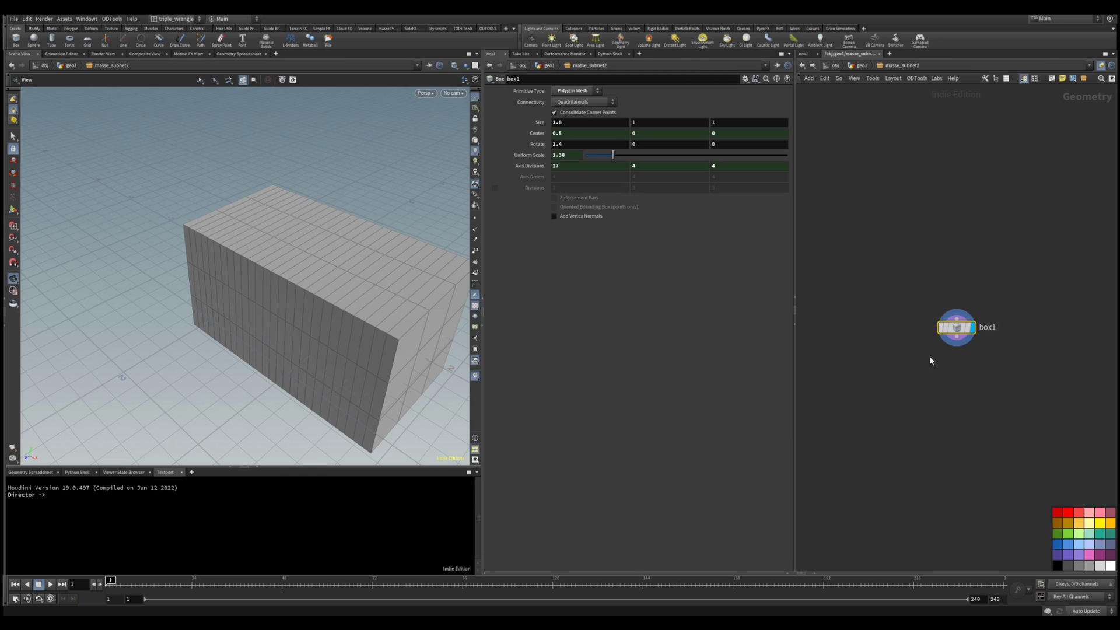
pyautogui.click(547, 134)
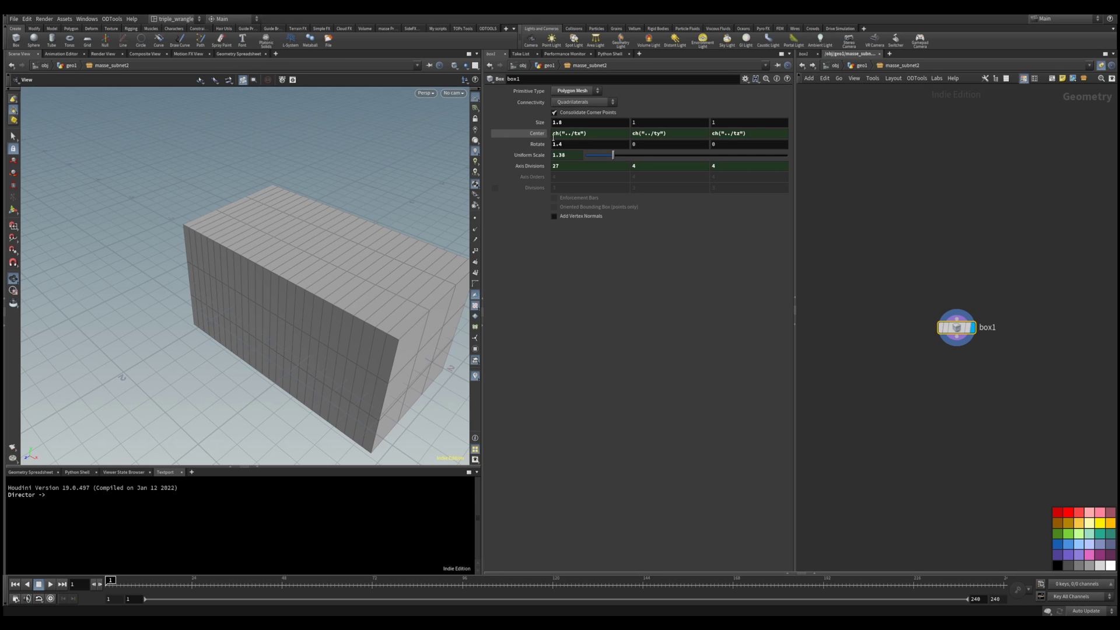
pyautogui.click(564, 122)
pyautogui.doubleClick(573, 123)
pyautogui.click(535, 144)
pyautogui.click(536, 145)
pyautogui.click(535, 133)
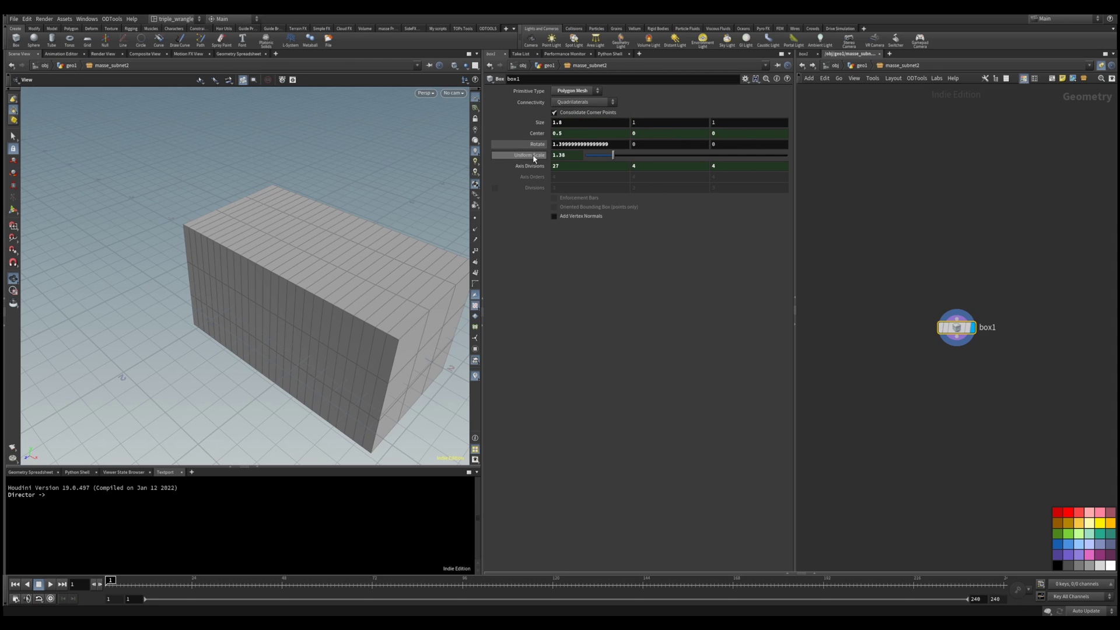
pyautogui.click(531, 155)
pyautogui.click(531, 166)
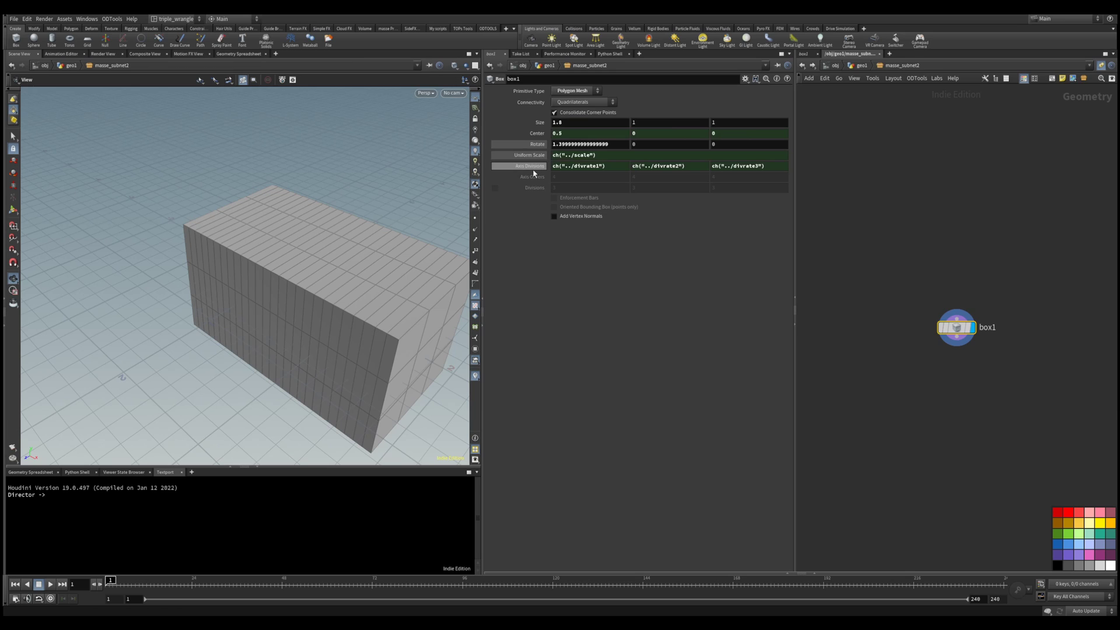
pyautogui.click(945, 368)
pyautogui.press('u')
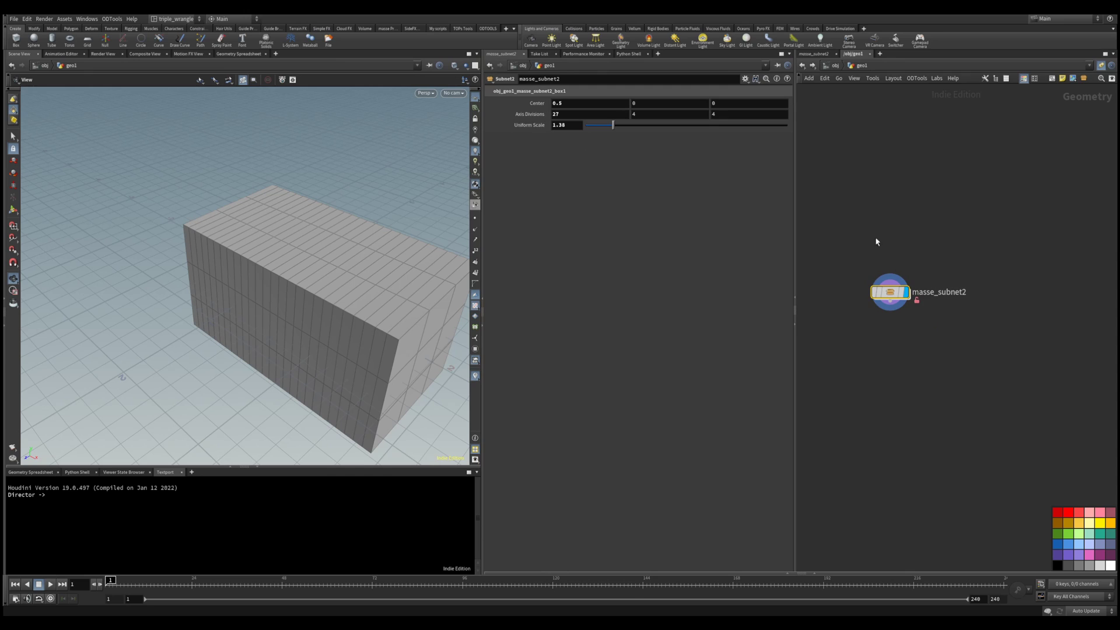
pyautogui.doubleClick(888, 291)
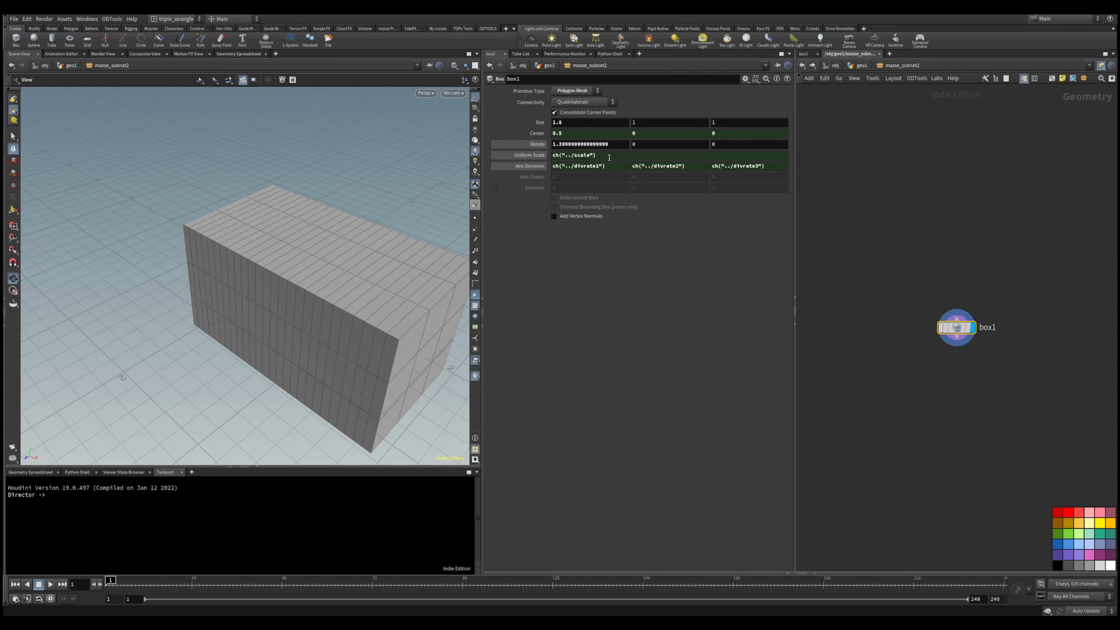
# - Return to the geo1 network and set masse_subnet2 as the active parm environment variable with the MASSE parm node utils
pyautogui.press('u')
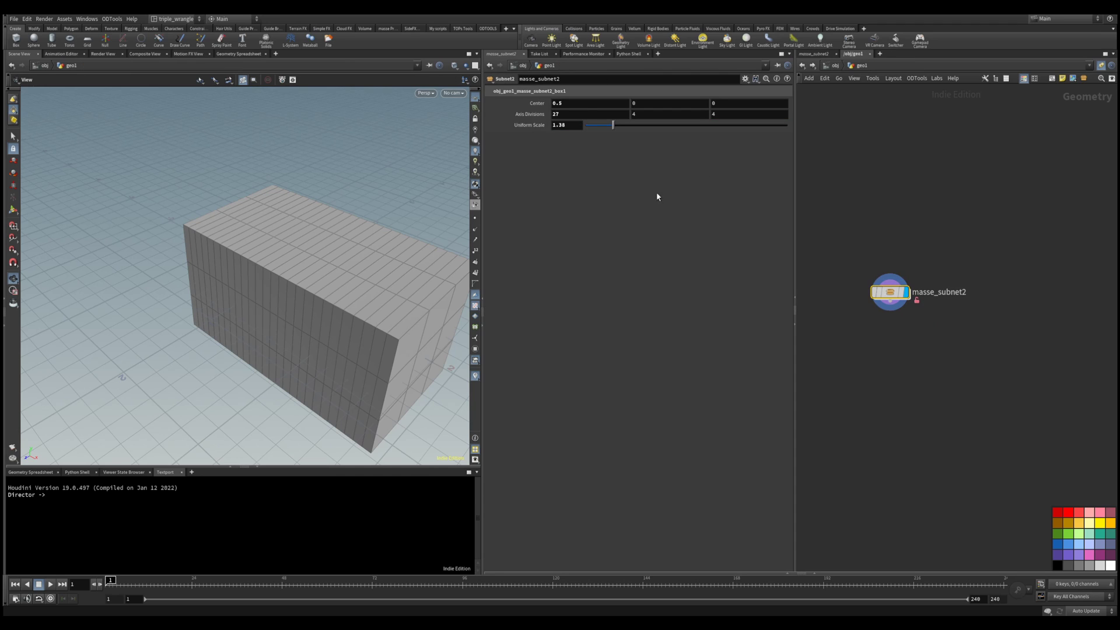
pyautogui.rightClick(891, 292)
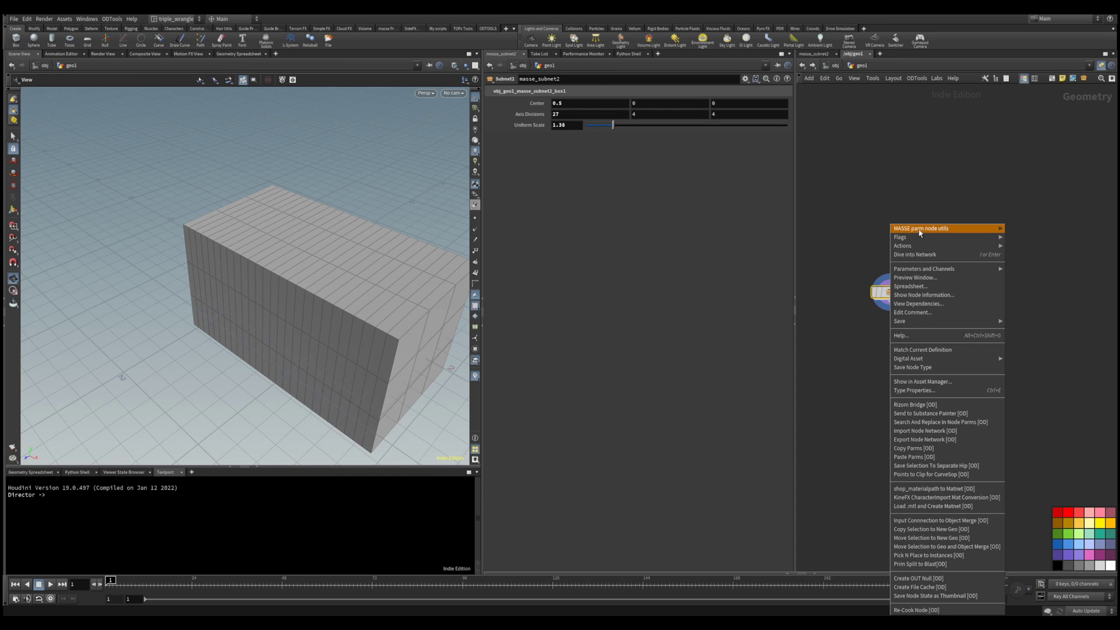
pyautogui.moveTo(920, 233)
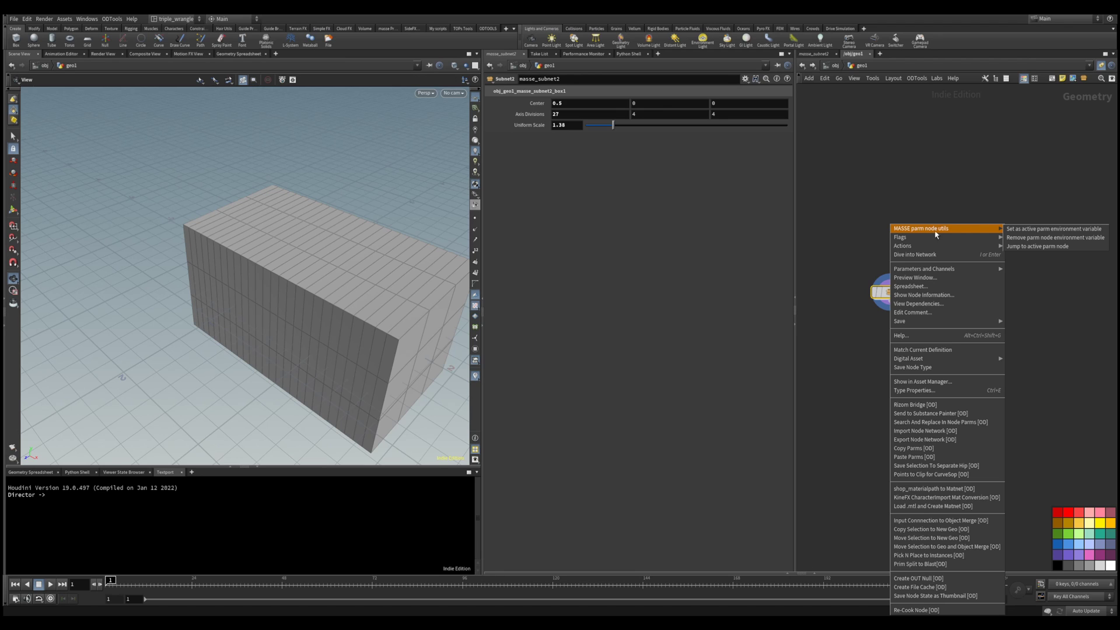
pyautogui.click(1053, 229)
pyautogui.rightClick(875, 291)
pyautogui.click(910, 284)
pyautogui.click(1039, 197)
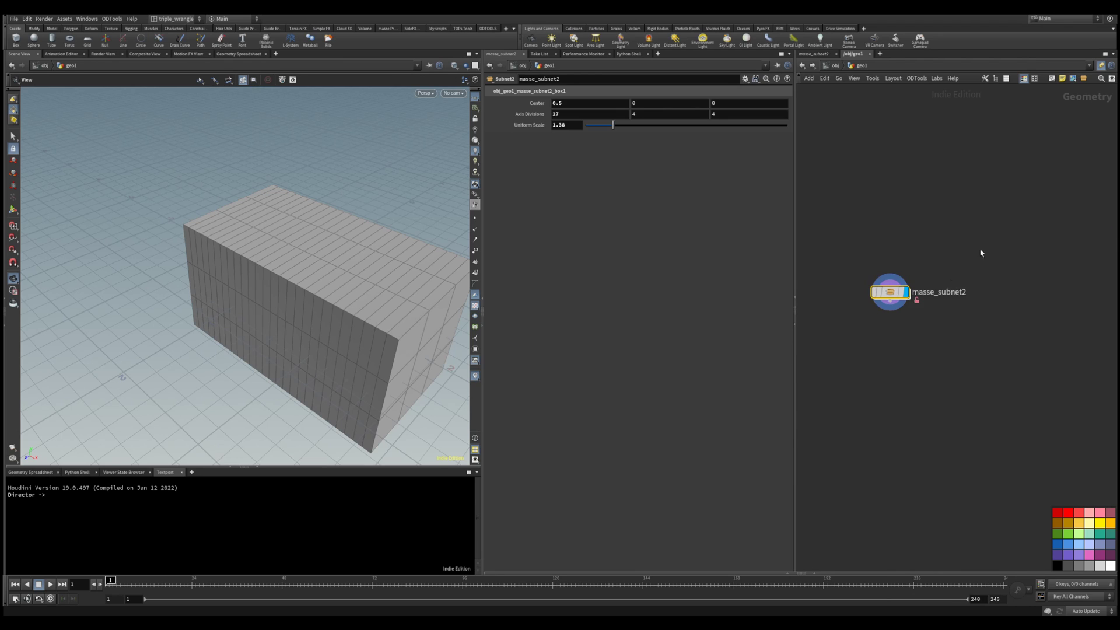
# - Review the MASSE parm node utils of masse_subnet2 for removing the environment variable and jumping to the active parm node
pyautogui.rightClick(889, 291)
pyautogui.moveTo(933, 228)
pyautogui.click(1045, 240)
pyautogui.rightClick(888, 291)
pyautogui.moveTo(924, 230)
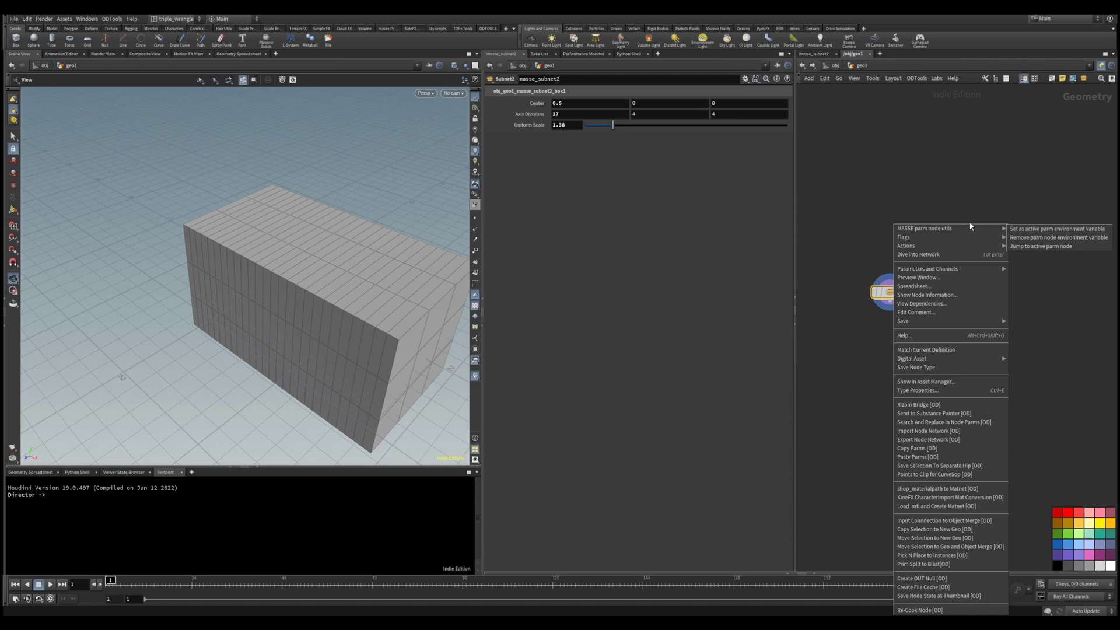
pyautogui.click(1057, 247)
# - Enter masse_subnet2 and jump from box1 to the active parm node with the MASSE parm node utils
pyautogui.doubleClick(890, 292)
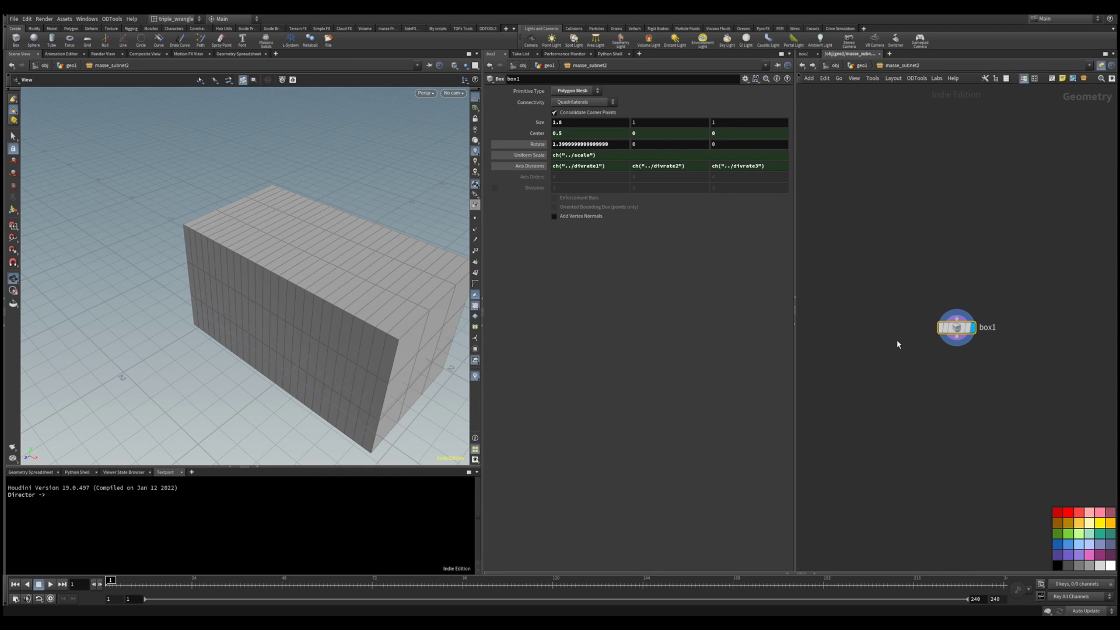
pyautogui.rightClick(967, 328)
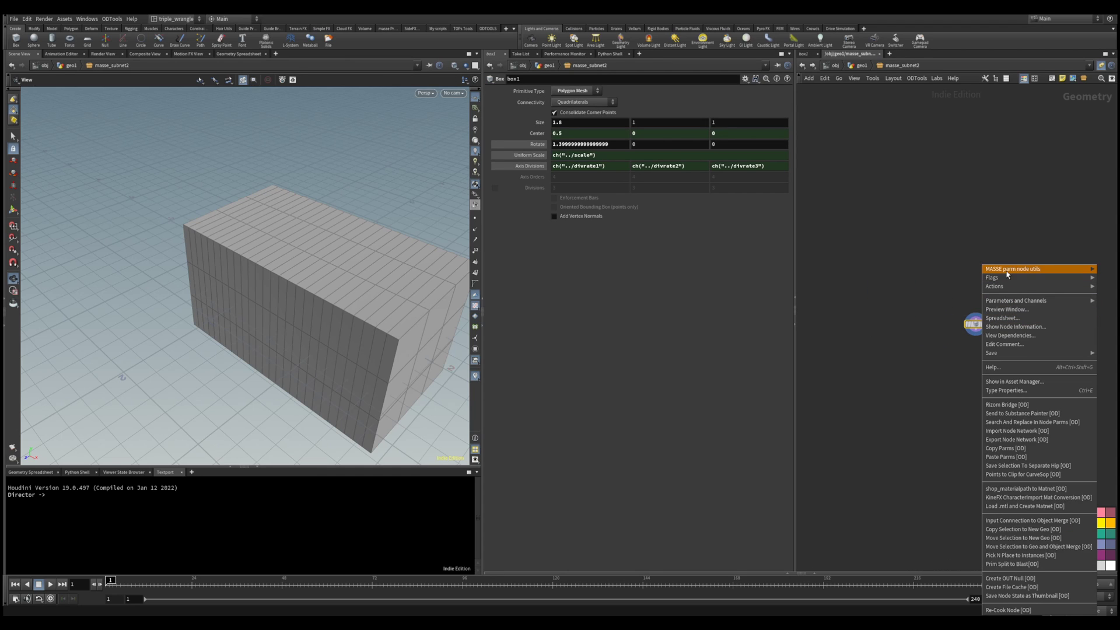
pyautogui.moveTo(991, 267)
pyautogui.click(927, 288)
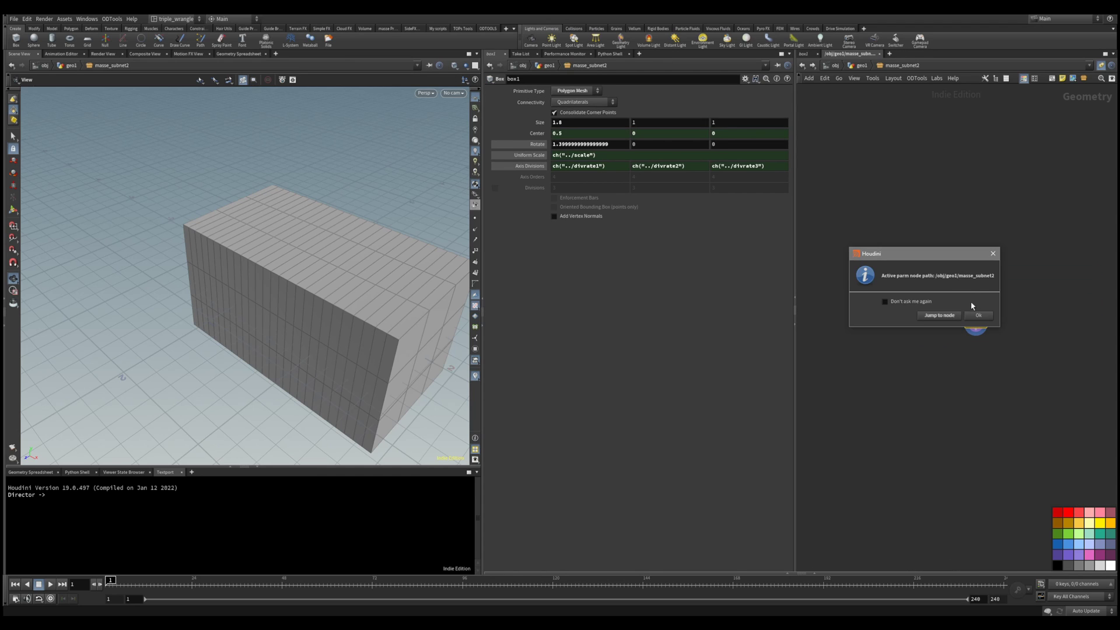
pyautogui.moveTo(880, 254); pyautogui.dragTo(850, 269)
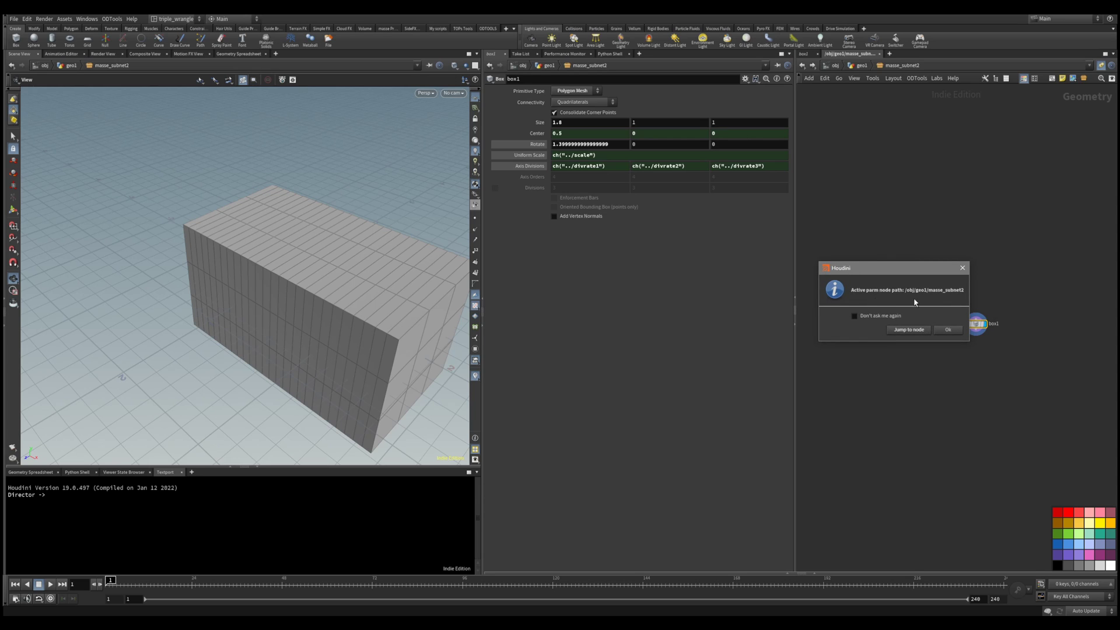
pyautogui.click(913, 329)
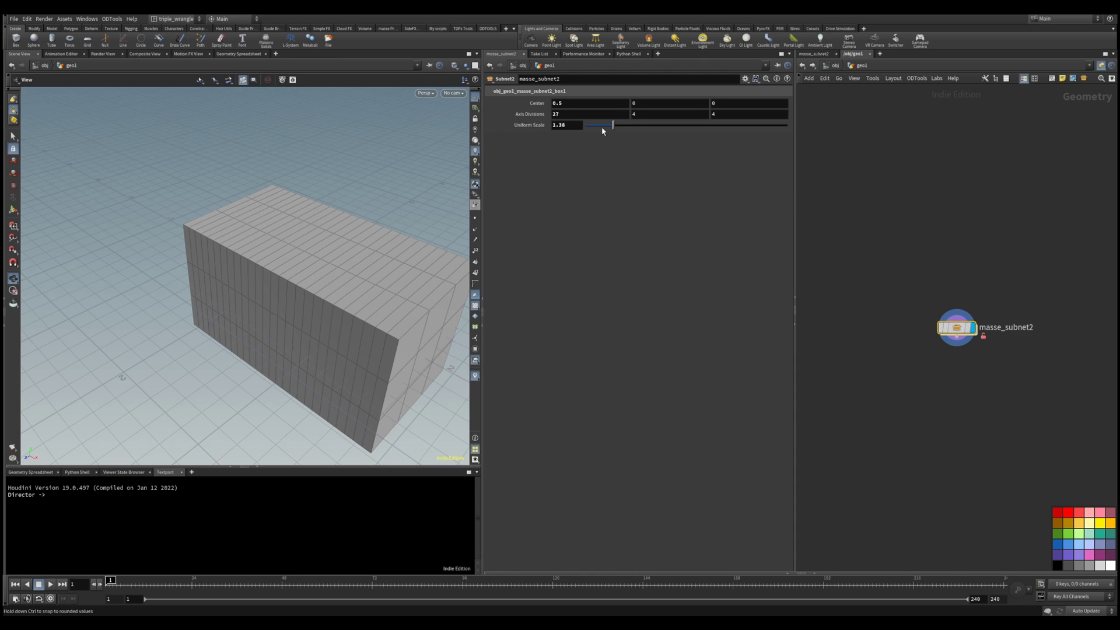
# - On masse_subnet2, set Uniform Scale to 1.79, the first Axis Divisions value to 34 and the first Center value to 2.3
pyautogui.moveTo(608, 125); pyautogui.dragTo(622, 127)
pyautogui.moveTo(591, 115); pyautogui.dragTo(612, 116, button='middle')
pyautogui.moveTo(576, 105); pyautogui.dragTo(594, 108, button='middle')
pyautogui.click(966, 408)
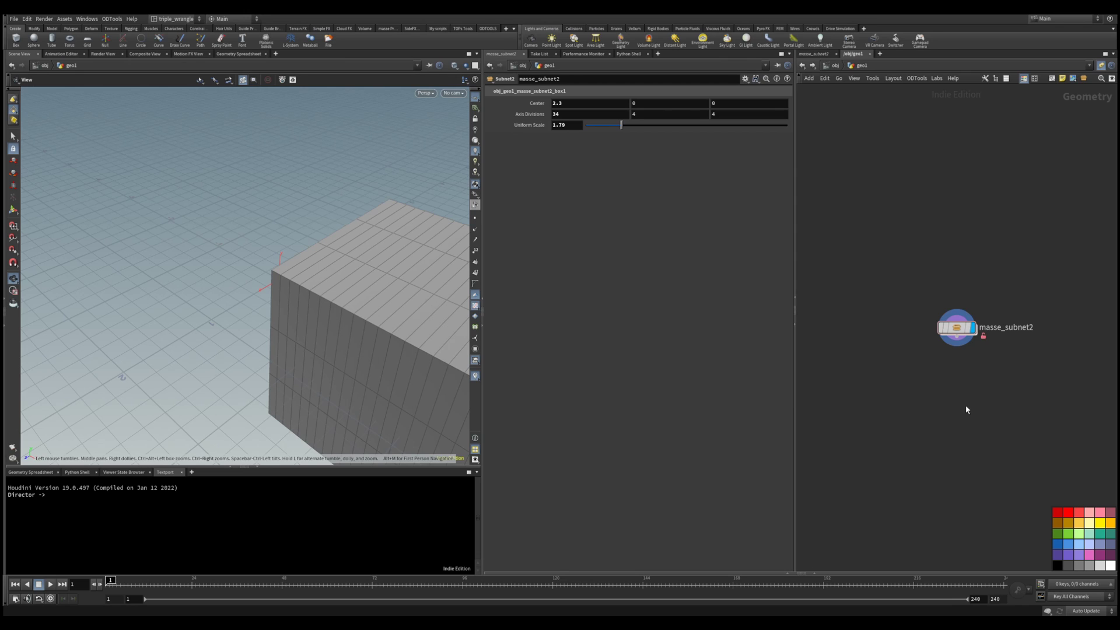
pyautogui.moveTo(967, 408); pyautogui.dragTo(929, 287)
pyautogui.moveTo(957, 328); pyautogui.dragTo(915, 316)
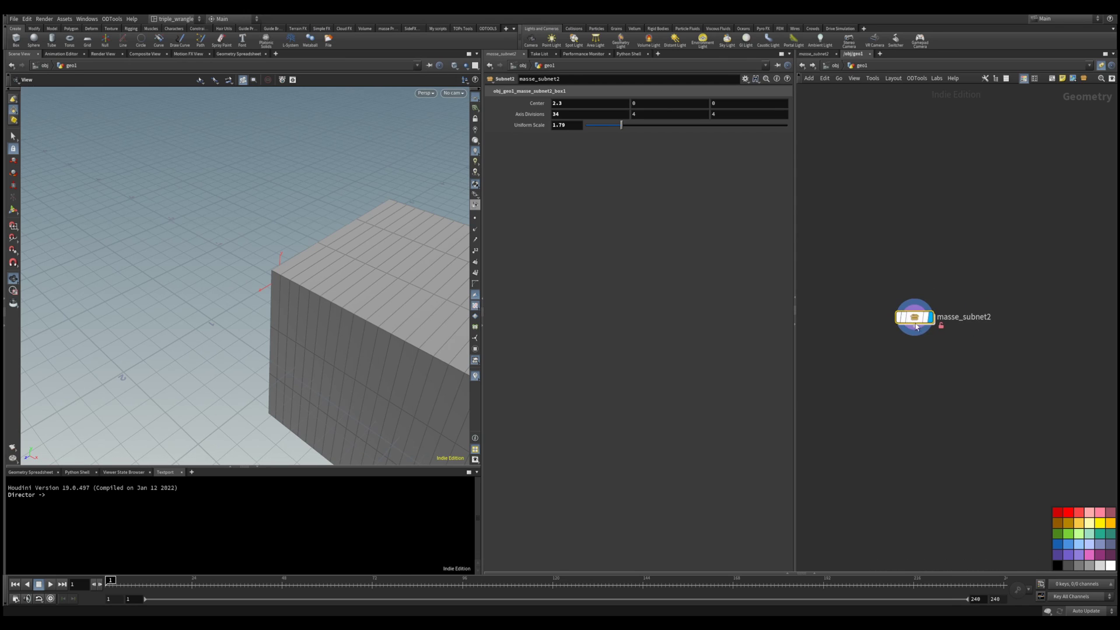
pyautogui.click(953, 413)
pyautogui.scroll(-2, 915, 386)
pyautogui.scroll(2, 914, 386)
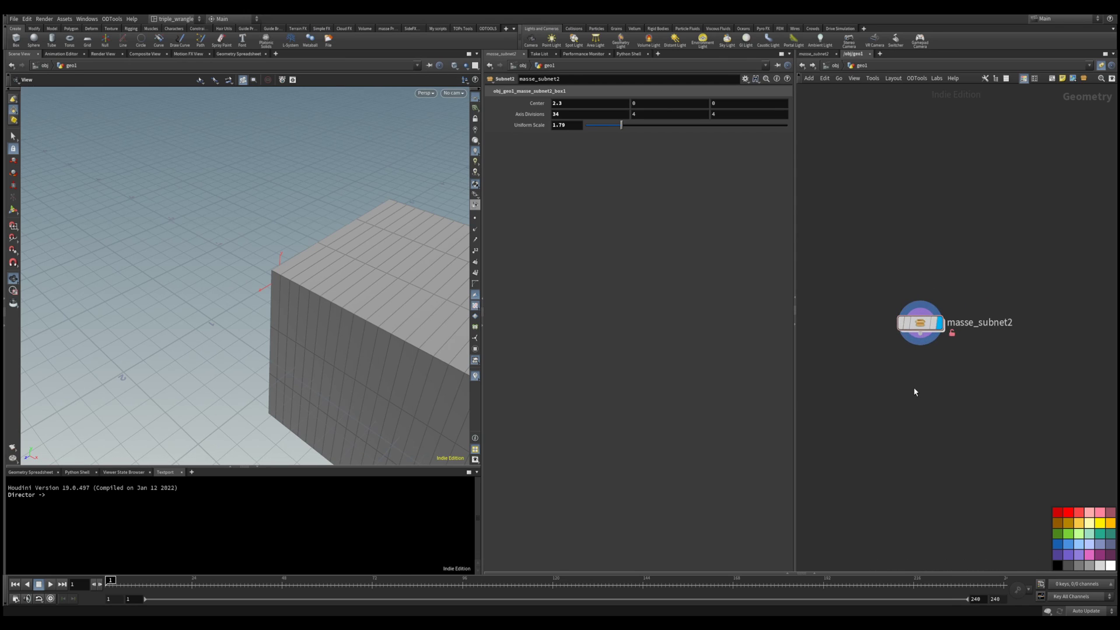
pyautogui.scroll(-1, 913, 387)
pyautogui.click(920, 333)
pyautogui.click(973, 411)
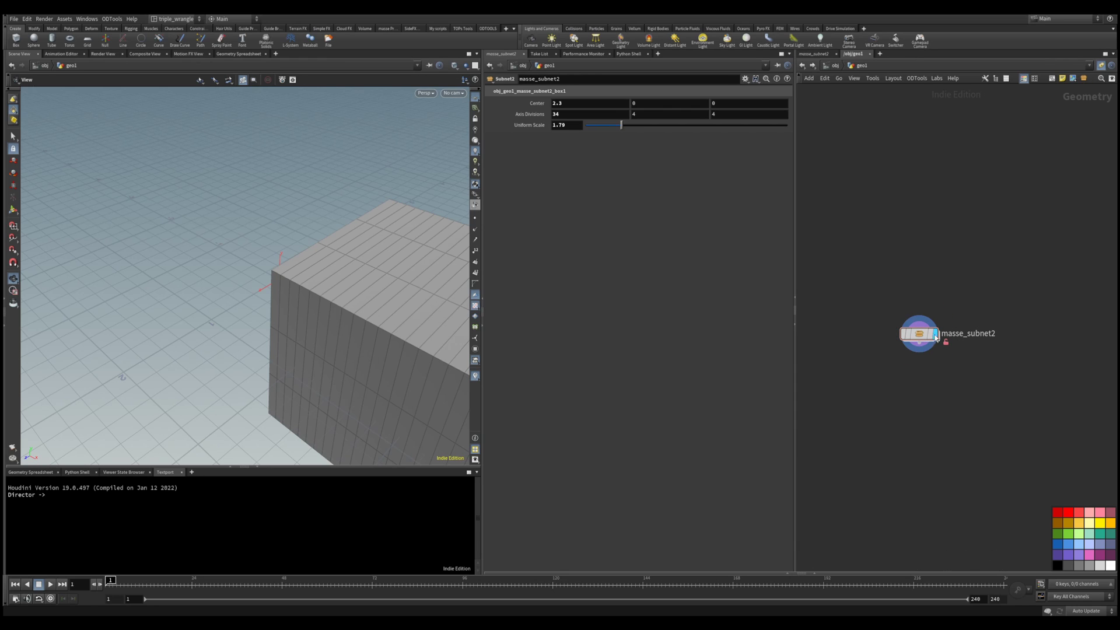
# - Show box1's Uniform Scale and Axis Divisions inside masse_subnet2 as values instead of expressions, and return to geo1
pyautogui.doubleClick(917, 333)
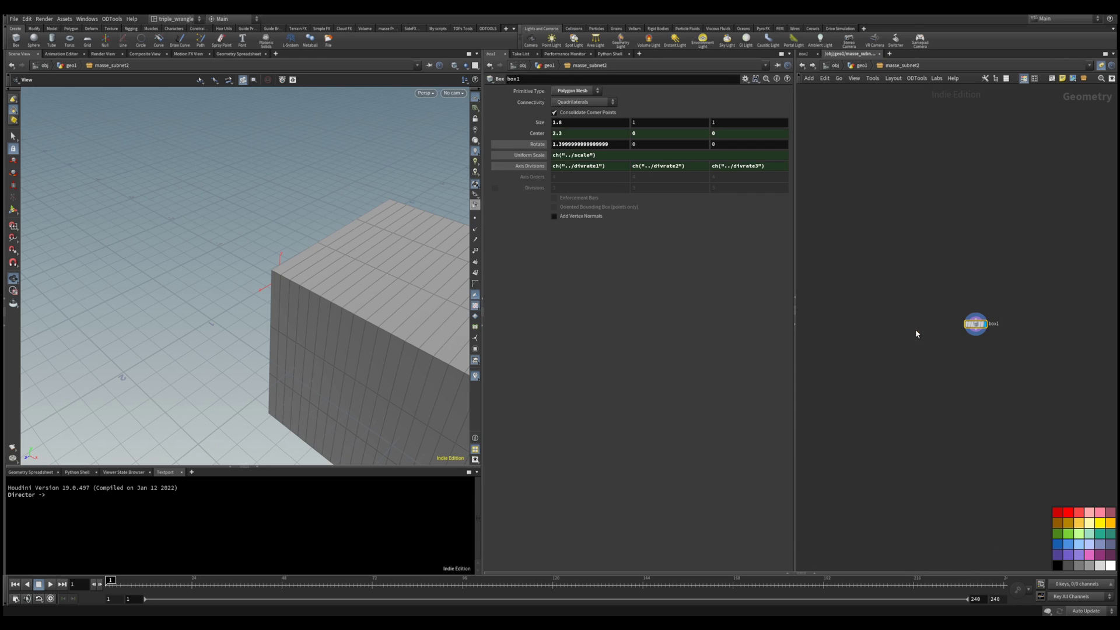
pyautogui.click(543, 157)
pyautogui.click(540, 165)
pyautogui.click(974, 363)
pyautogui.press('u')
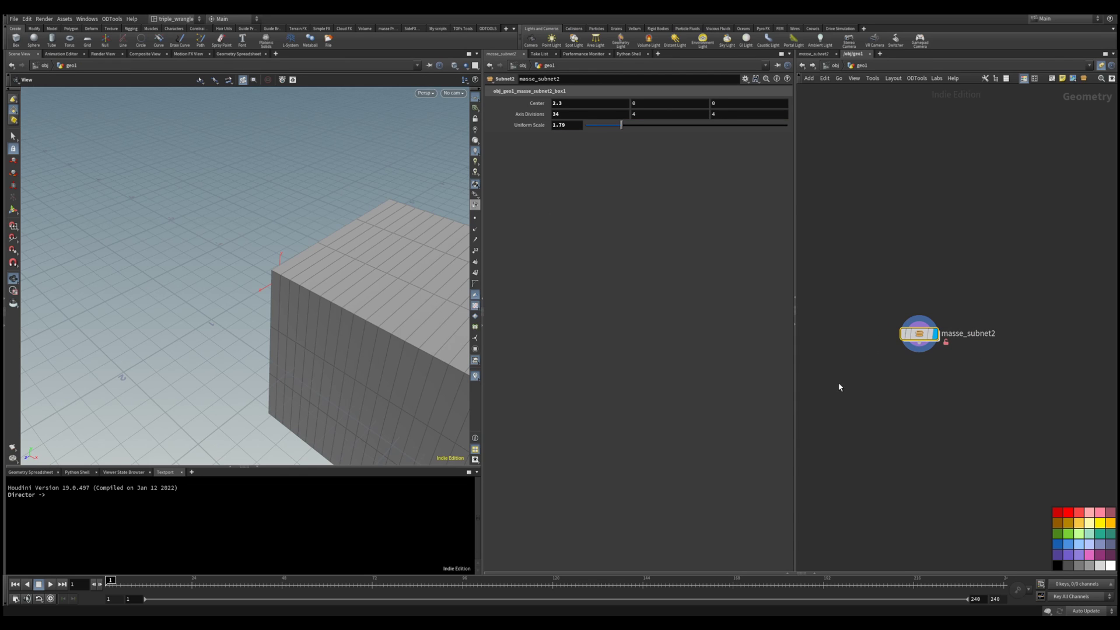
# - Compare the promoted parameters on masse_subnet2 with the linked Center, Uniform Scale and Axis Divisions of box1 inside it
pyautogui.doubleClick(919, 334)
pyautogui.press('u')
pyautogui.doubleClick(930, 344)
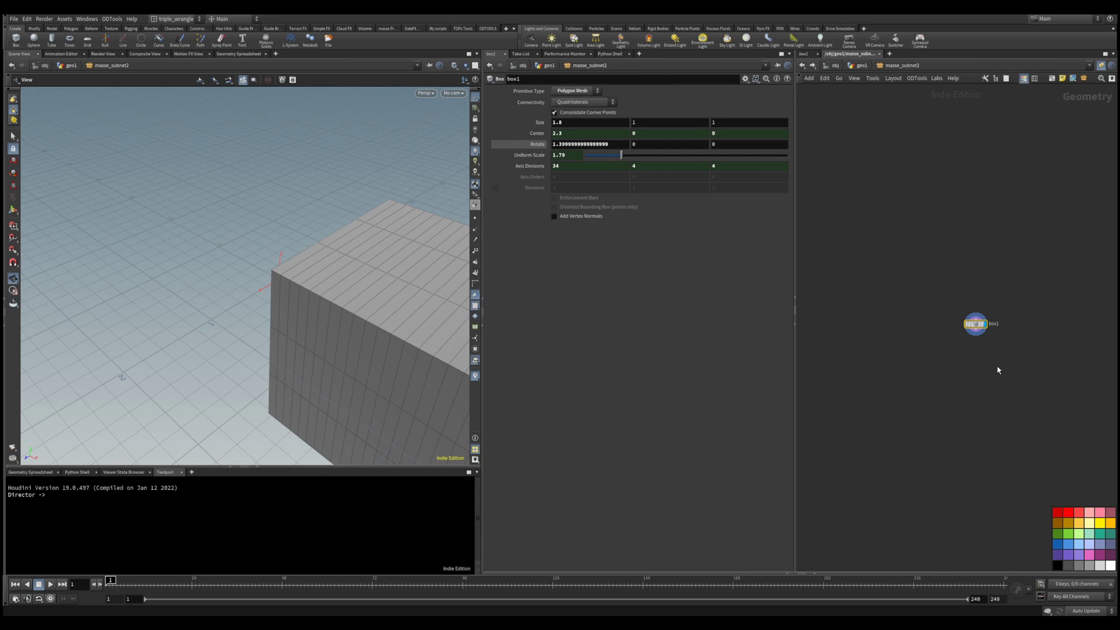
pyautogui.press('u')
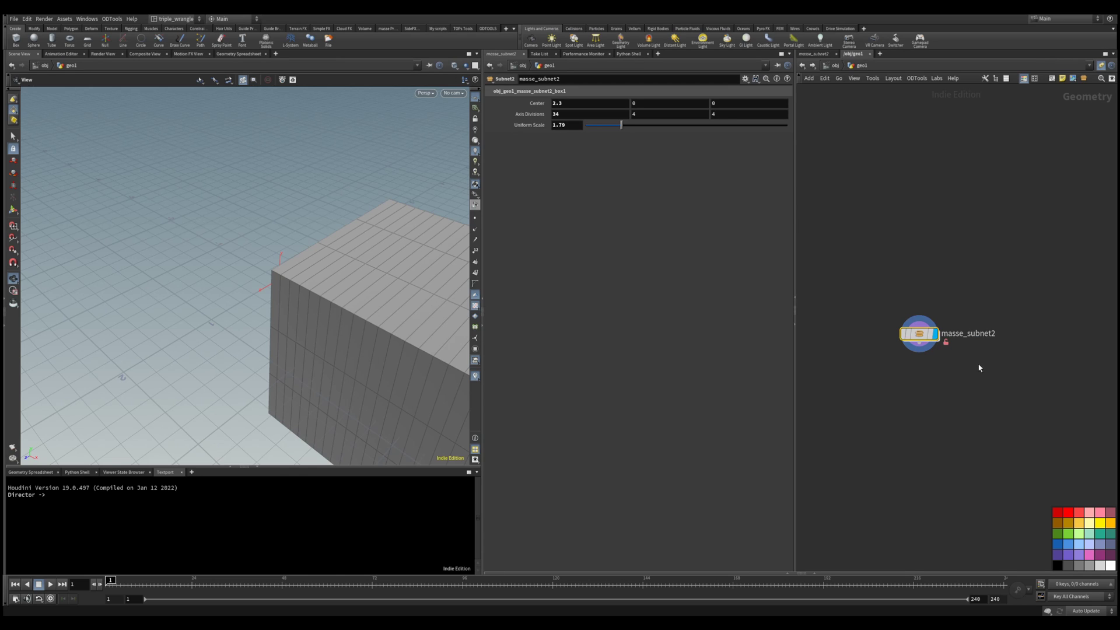
pyautogui.moveTo(919, 333); pyautogui.dragTo(907, 337)
pyautogui.moveTo(942, 383); pyautogui.dragTo(857, 325)
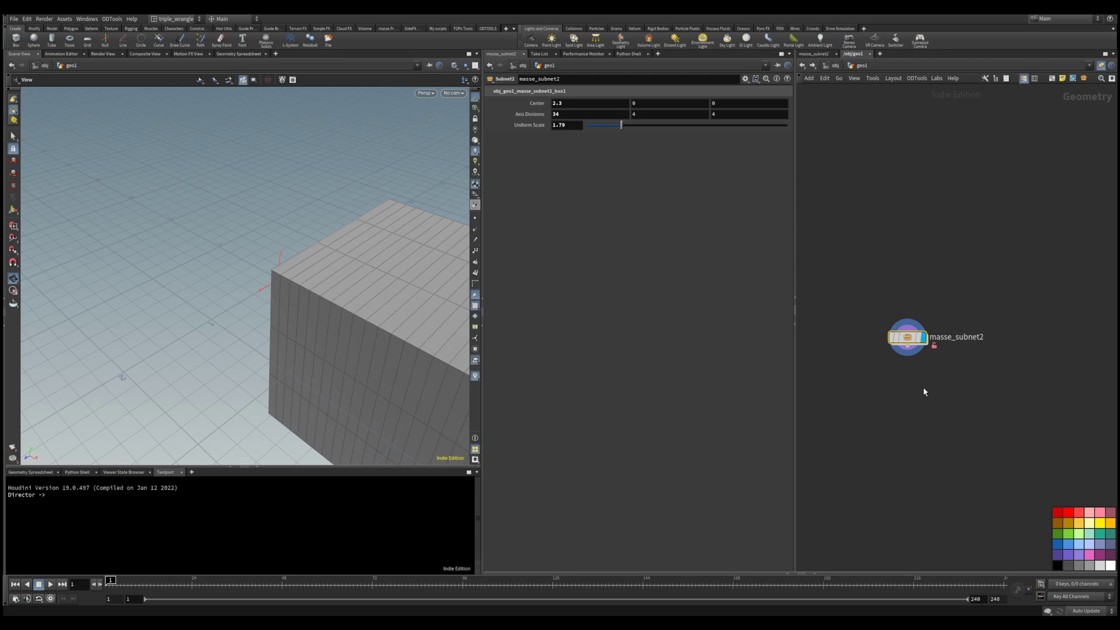
pyautogui.press('i')
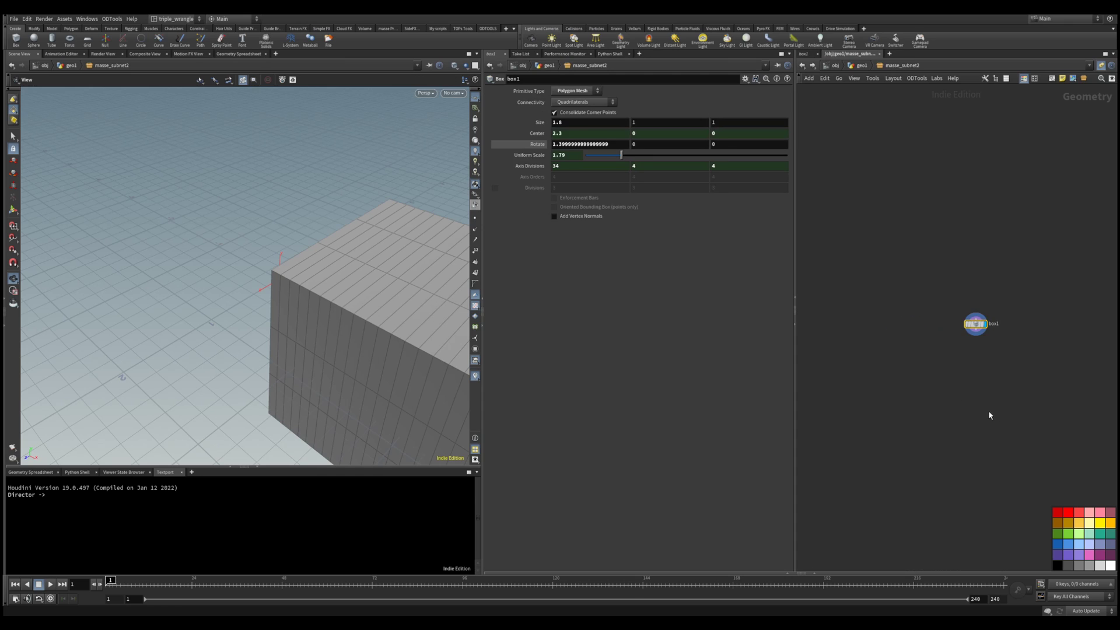
pyautogui.scroll(2, 987, 369)
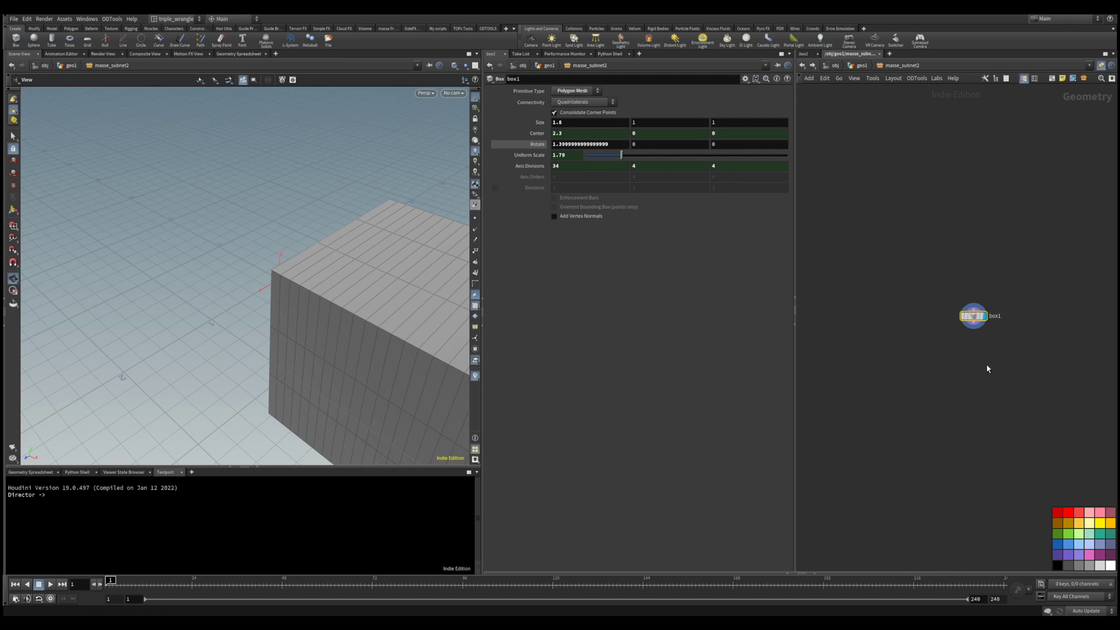
pyautogui.scroll(1, 987, 364)
pyautogui.moveTo(978, 341); pyautogui.dragTo(969, 397, button='middle')
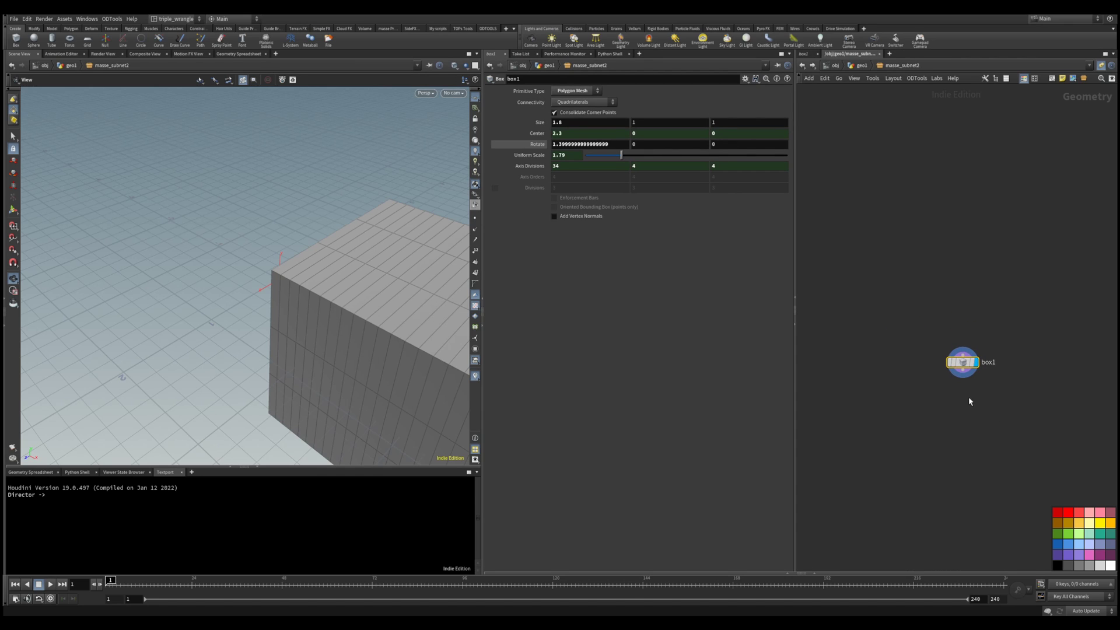